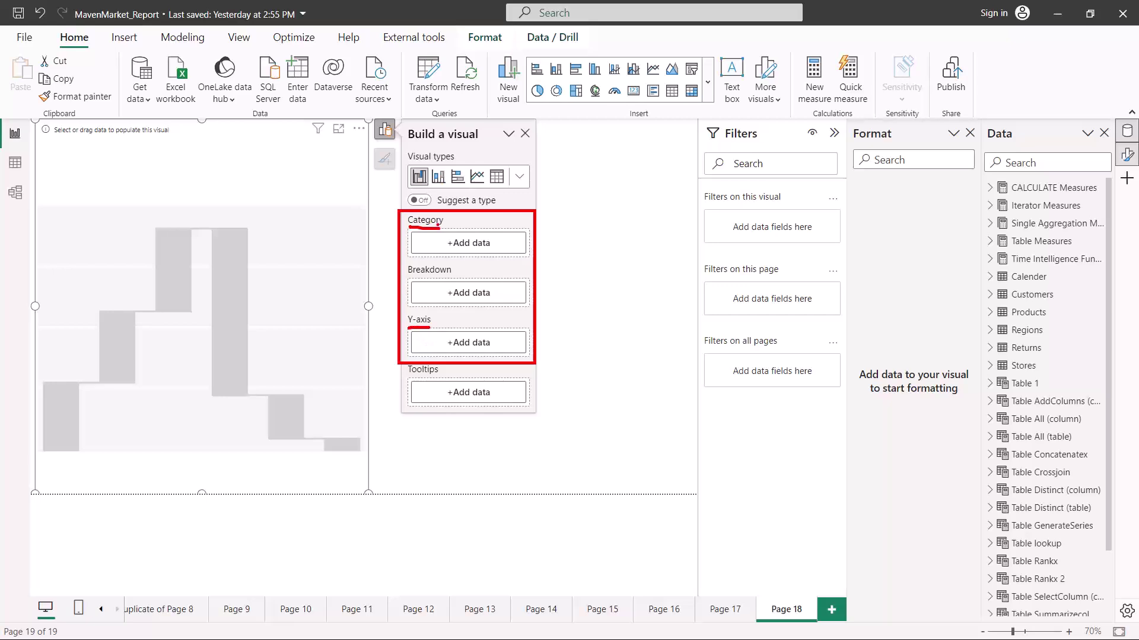
left_click_drag(437, 225, 442, 226)
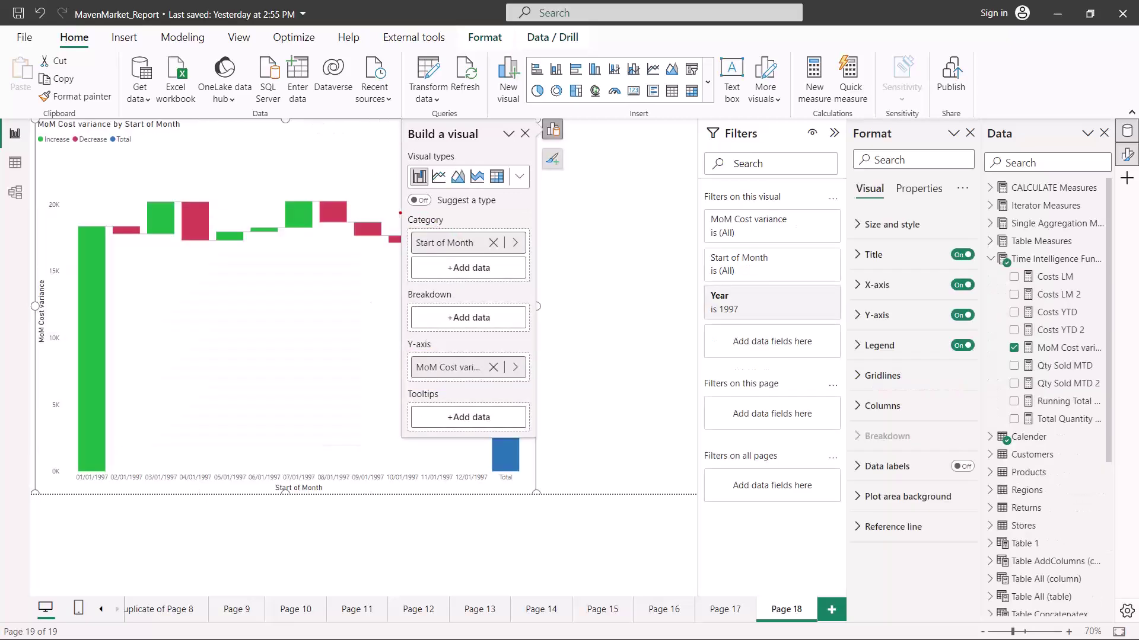
mouse_move(401, 213)
left_mouse_down()
mouse_move(483, 266)
mouse_move(536, 283)
left_mouse_up()
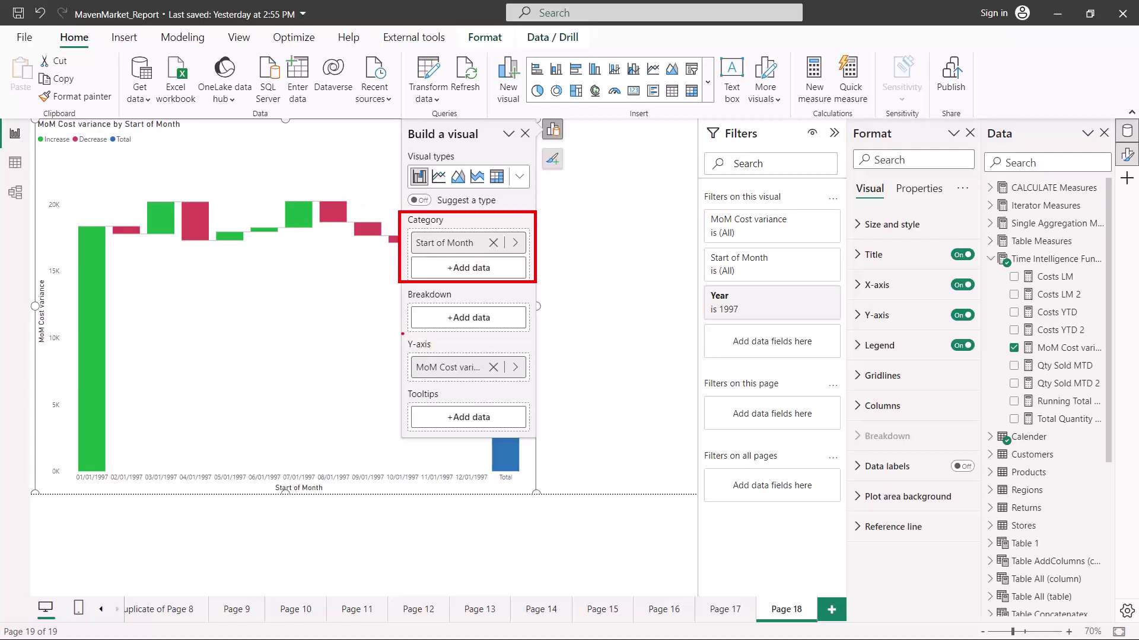
left_click_drag(402, 335, 540, 393)
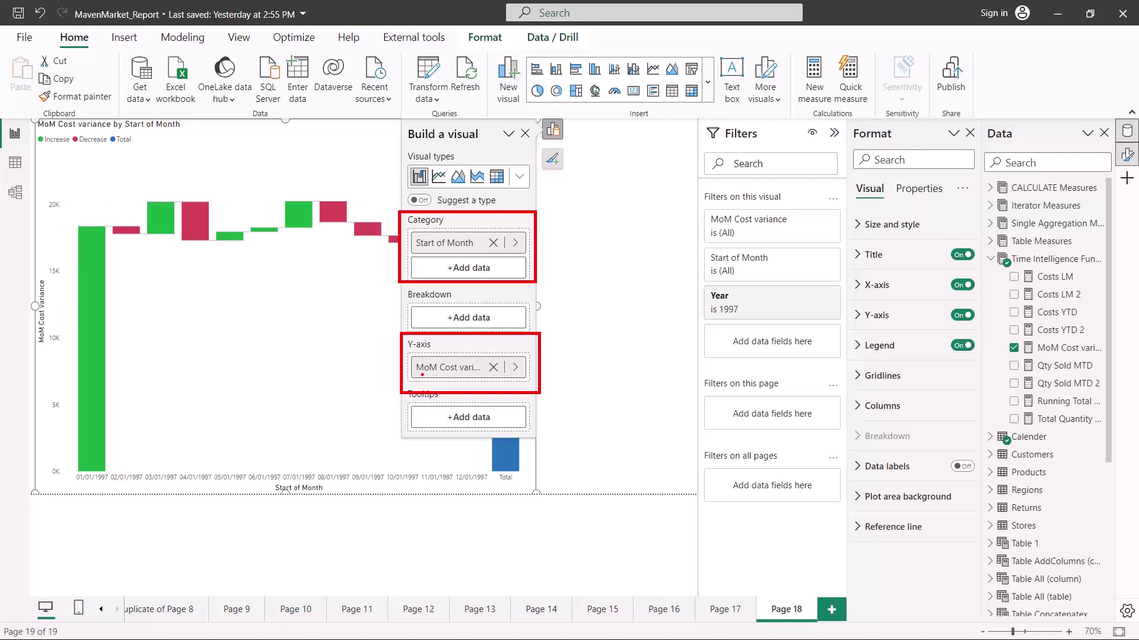
left_click_drag(431, 375, 464, 377)
key("Escape")
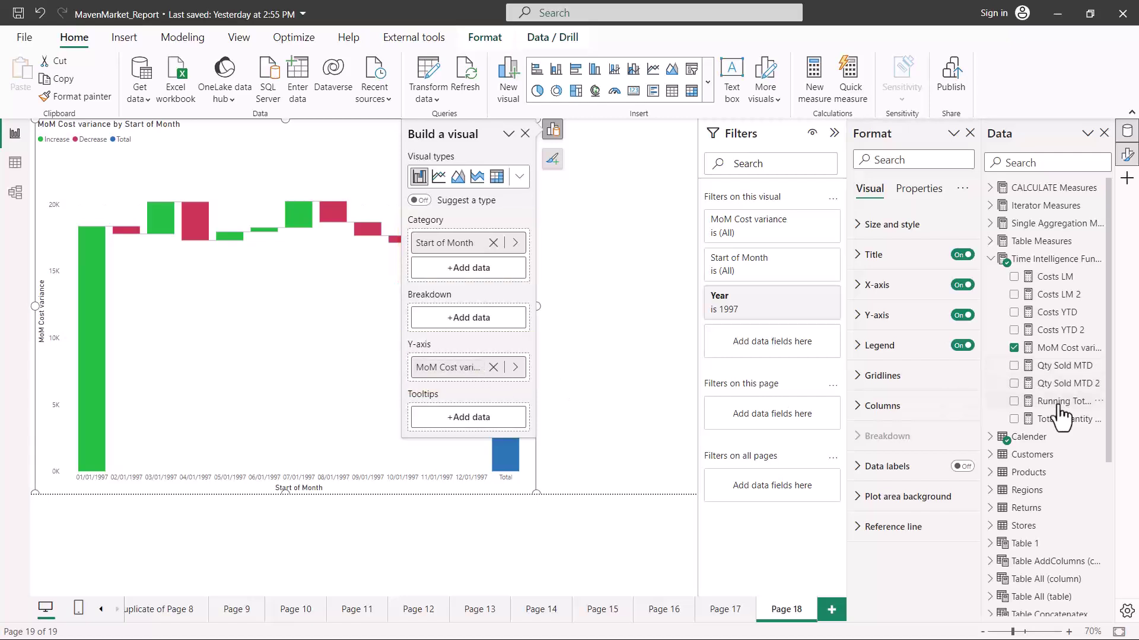
Open the formula of the MoM Cost variance measure, enlarge its text and examine the terms it subtracts.
left_click(1048, 350)
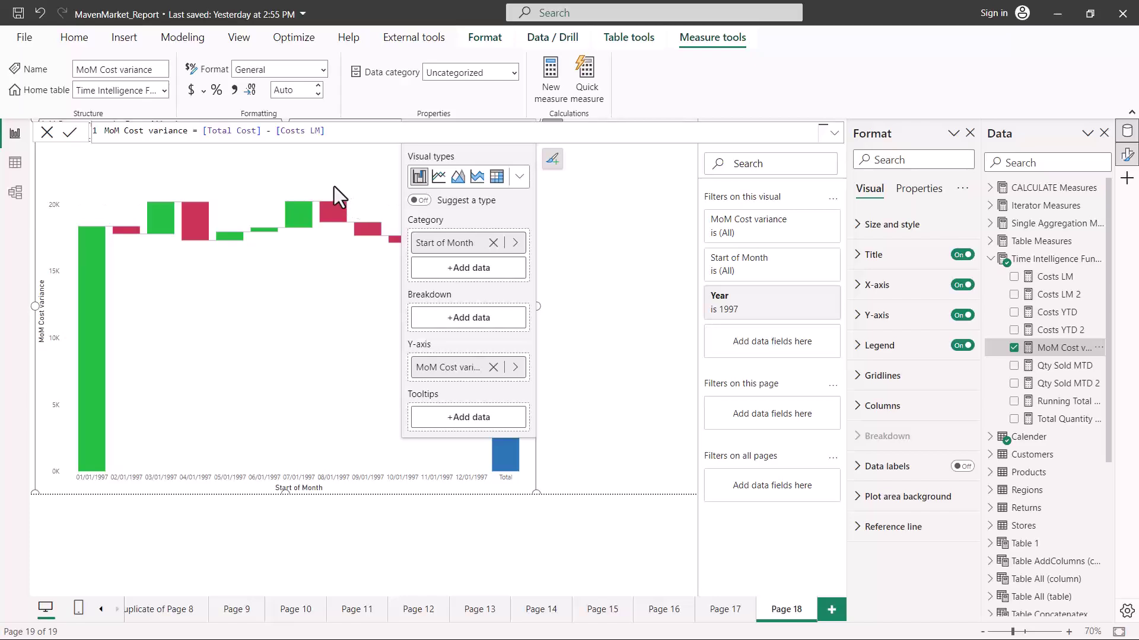
left_click(343, 130)
scroll(344, 129, "up", 4)
scroll(344, 130, "up", 1)
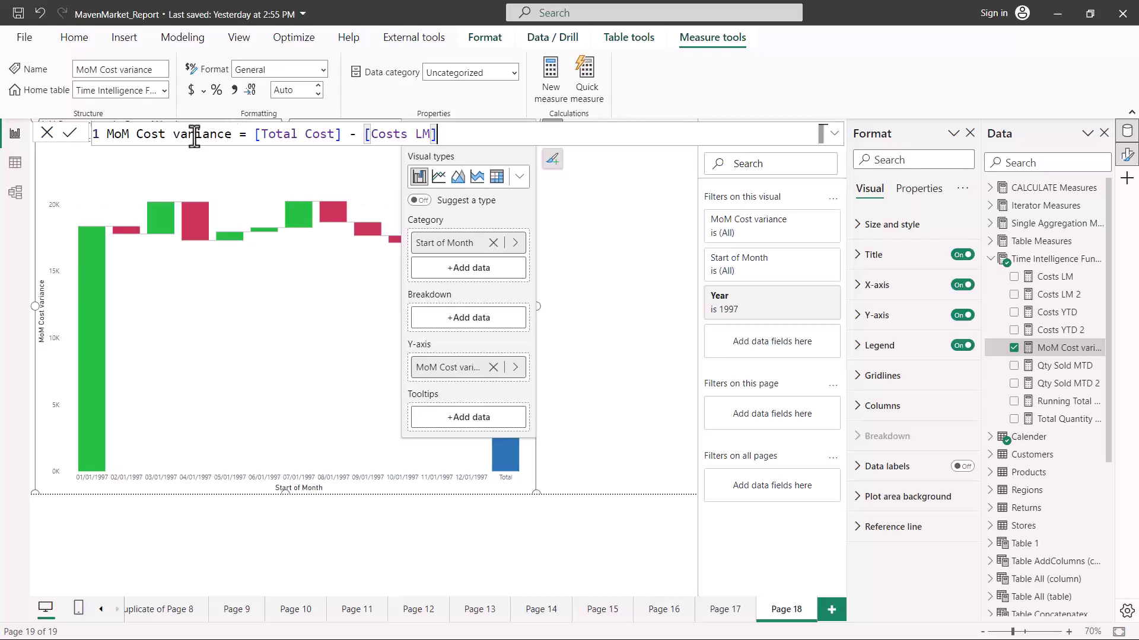
left_click_drag(107, 135, 373, 142)
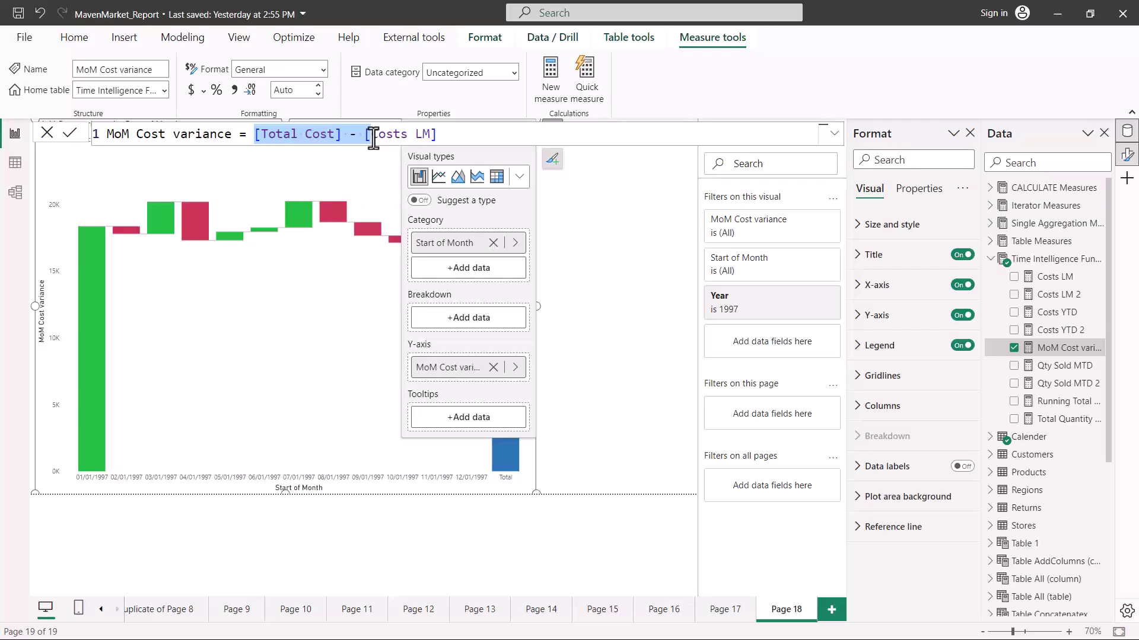
left_click(437, 134)
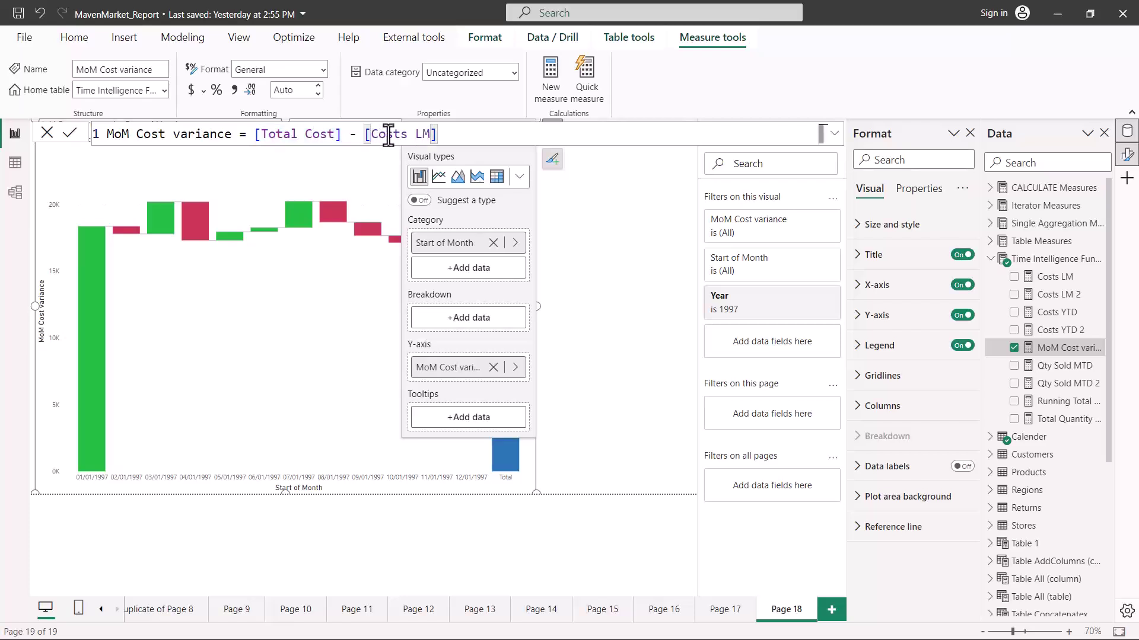
left_click_drag(260, 134, 442, 134)
left_click(443, 134)
mouse_move(196, 144)
left_mouse_down()
mouse_move(420, 349)
mouse_move(391, 350)
left_mouse_up()
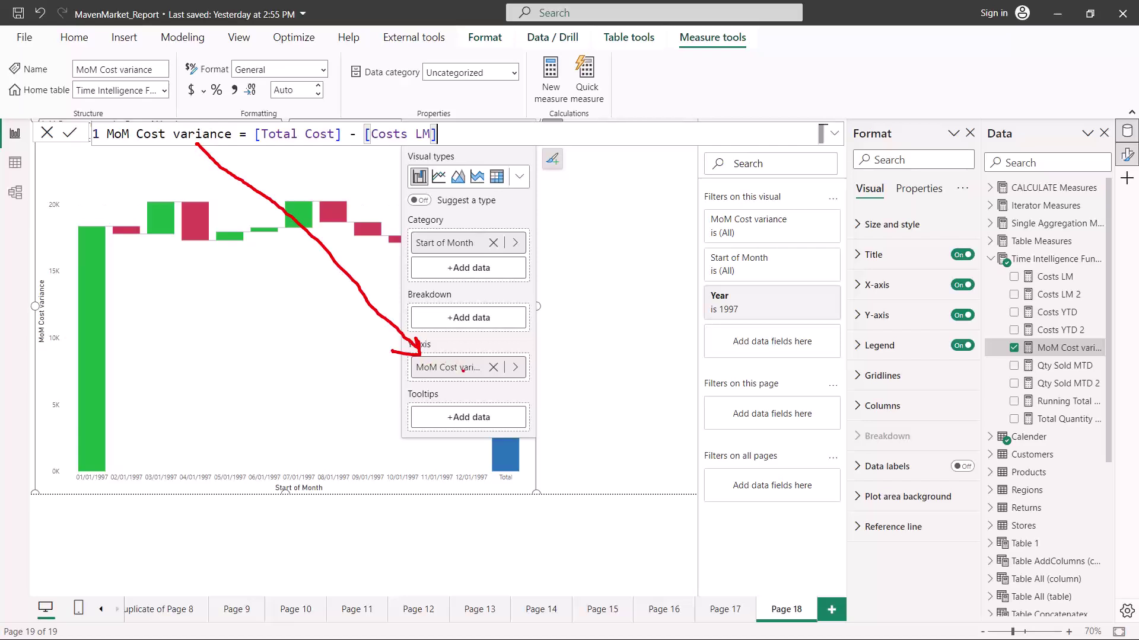
key("Escape")
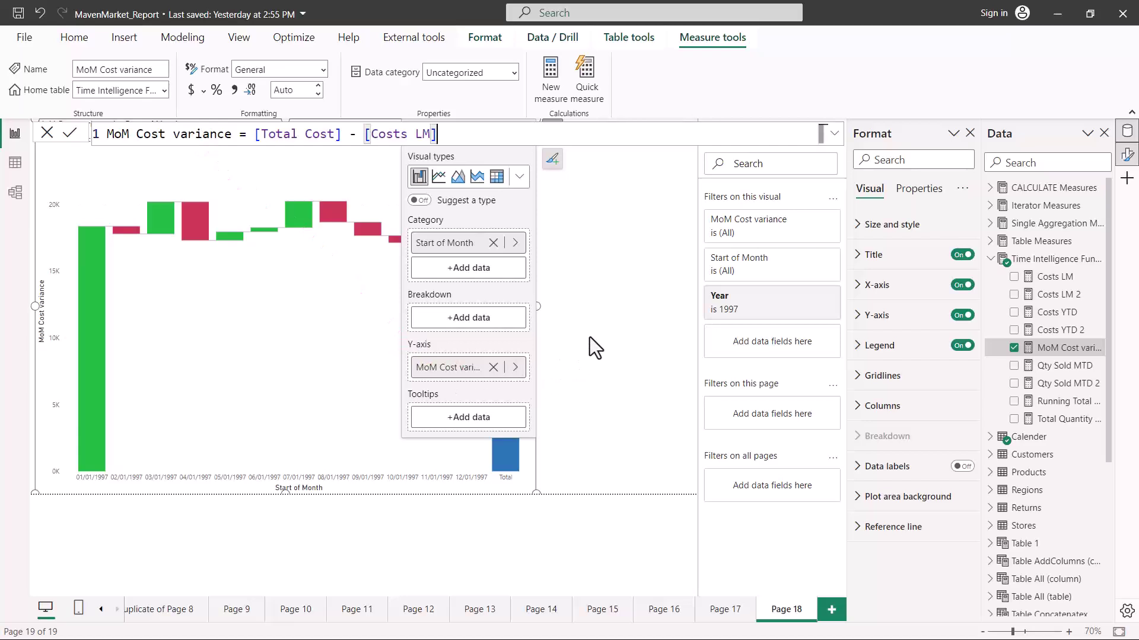
left_click(290, 393)
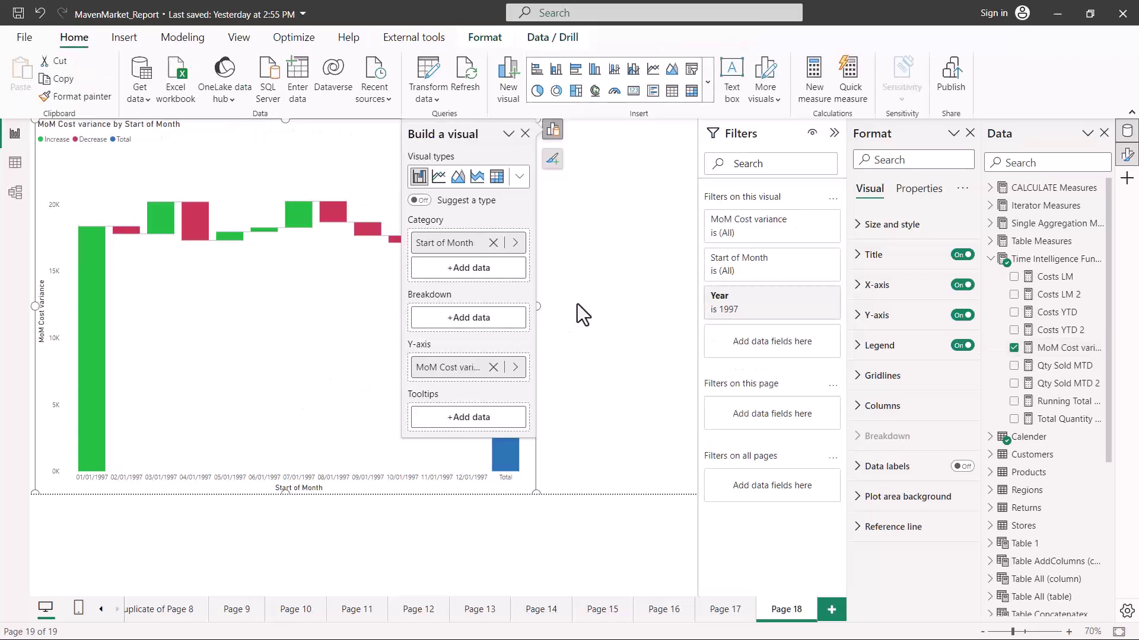
Deselect the waterfall chart and inspect the monthly MoM Cost variance values of its bars, its title and its legend.
key("Escape")
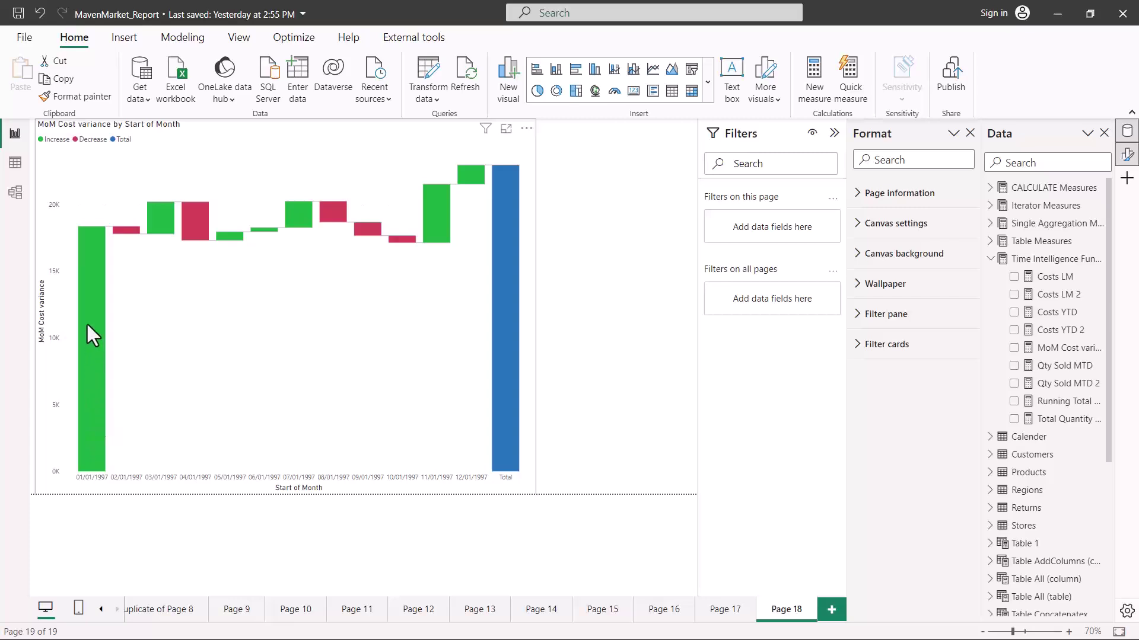
mouse_move(83, 419)
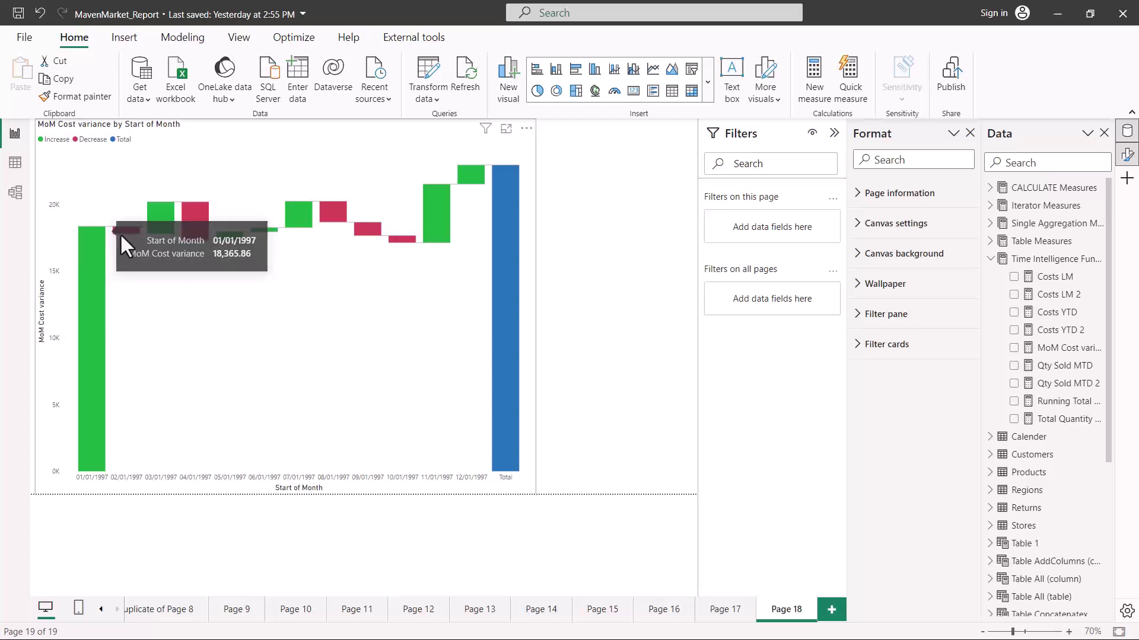
mouse_move(125, 233)
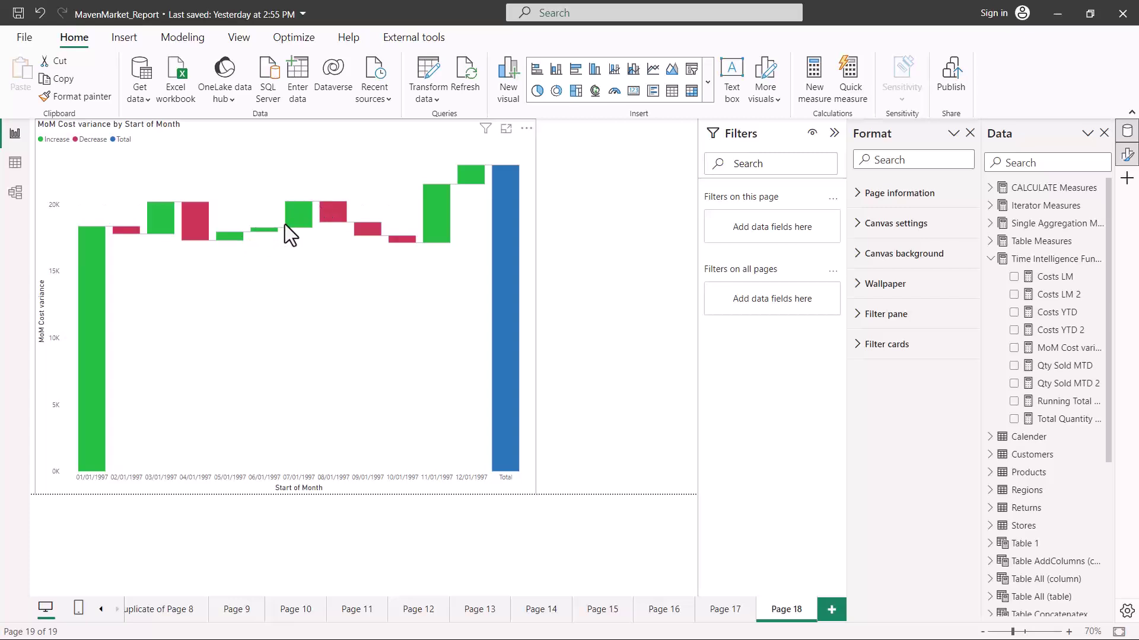
mouse_move(294, 217)
left_click_drag(36, 149, 131, 142)
left_click_drag(42, 129, 171, 130)
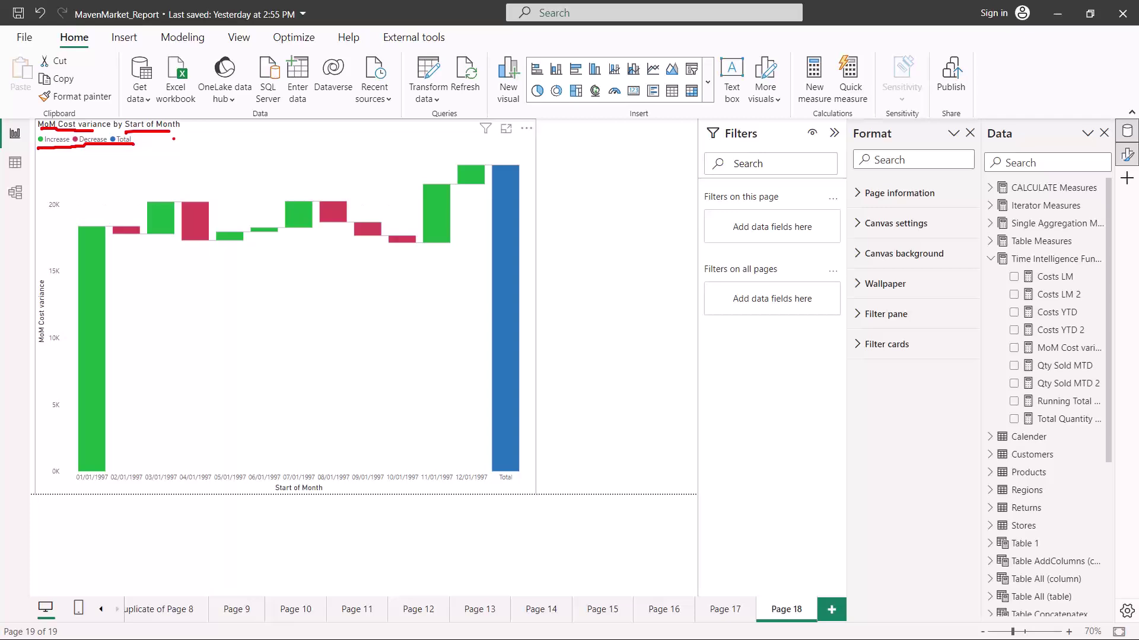
Add the gender field from the Customers table as the Breakdown of the MoM Cost variance waterfall chart.
left_click(510, 255)
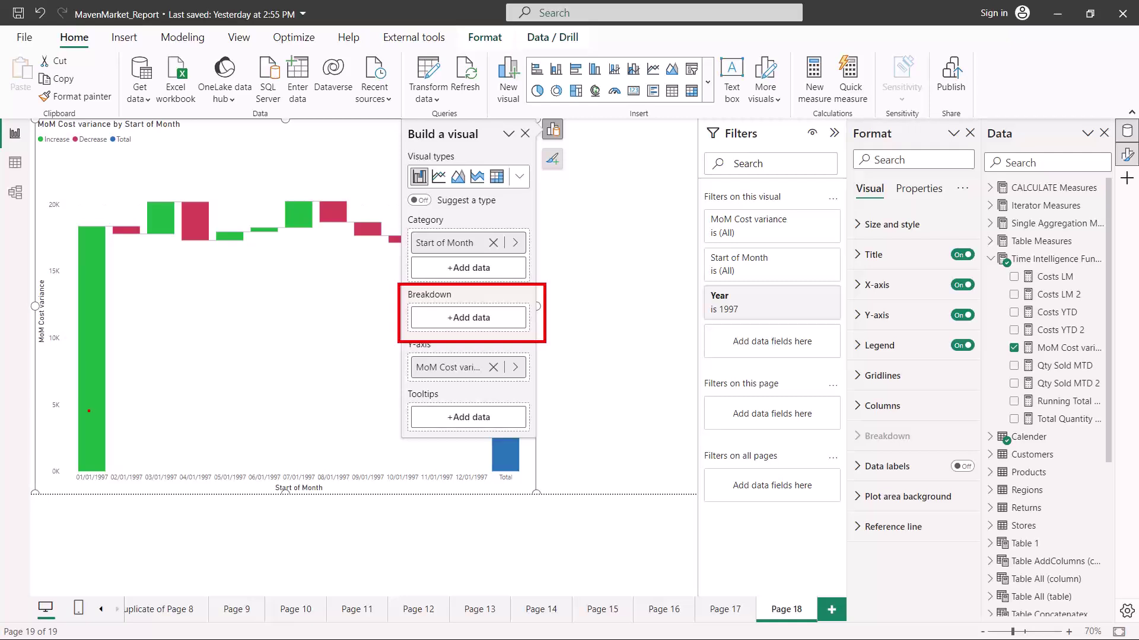
left_click(990, 258)
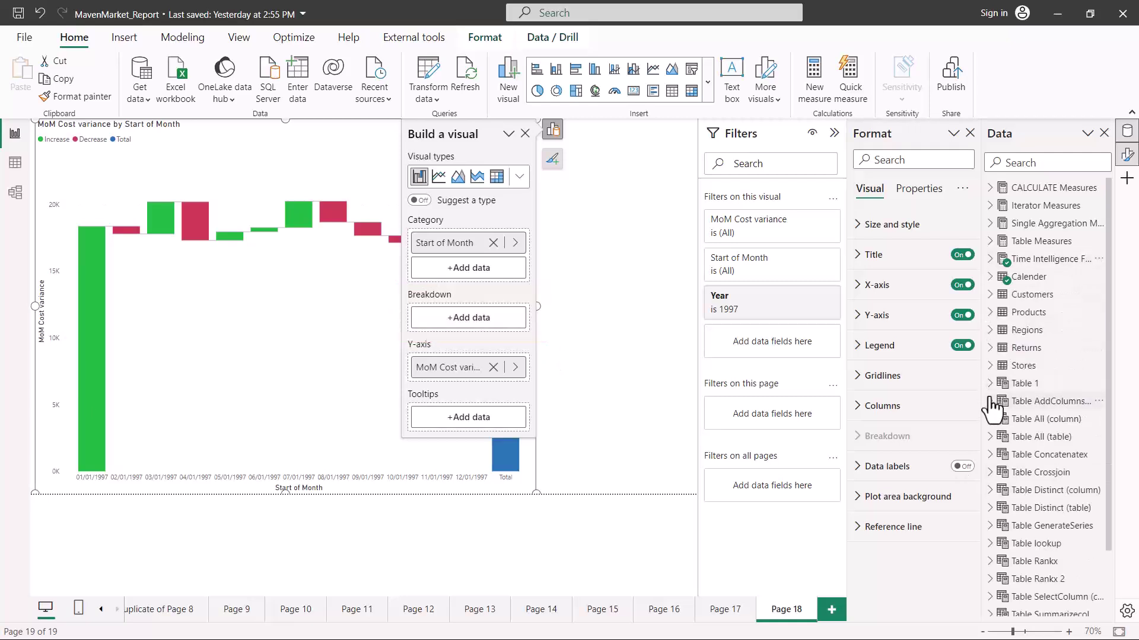
left_click(990, 294)
left_click_drag(1053, 492, 468, 323)
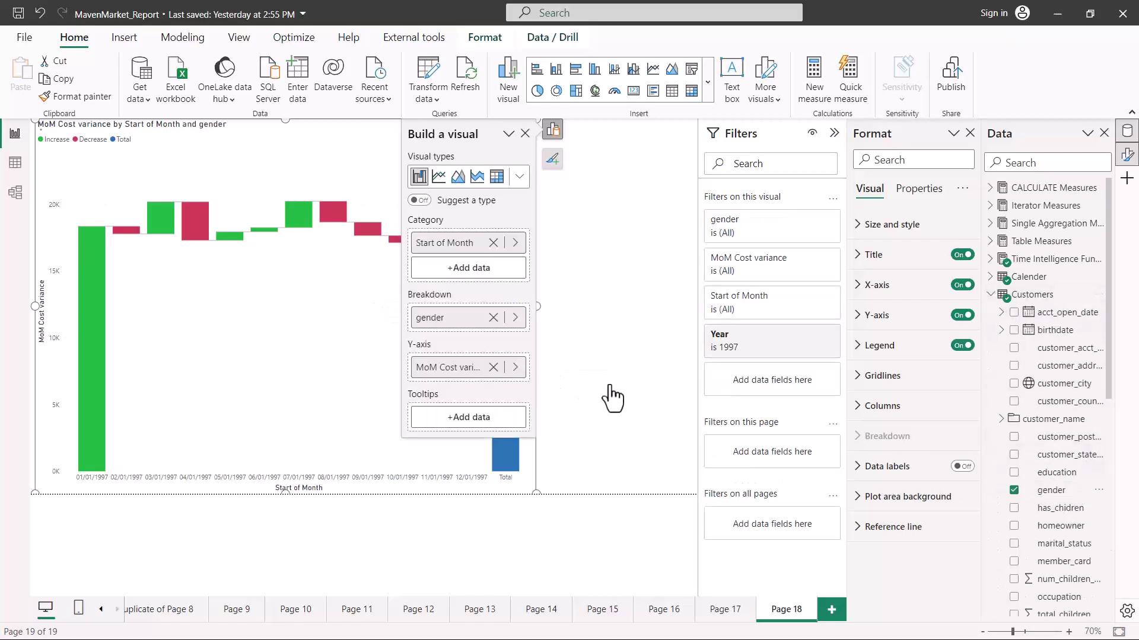
mouse_move(181, 392)
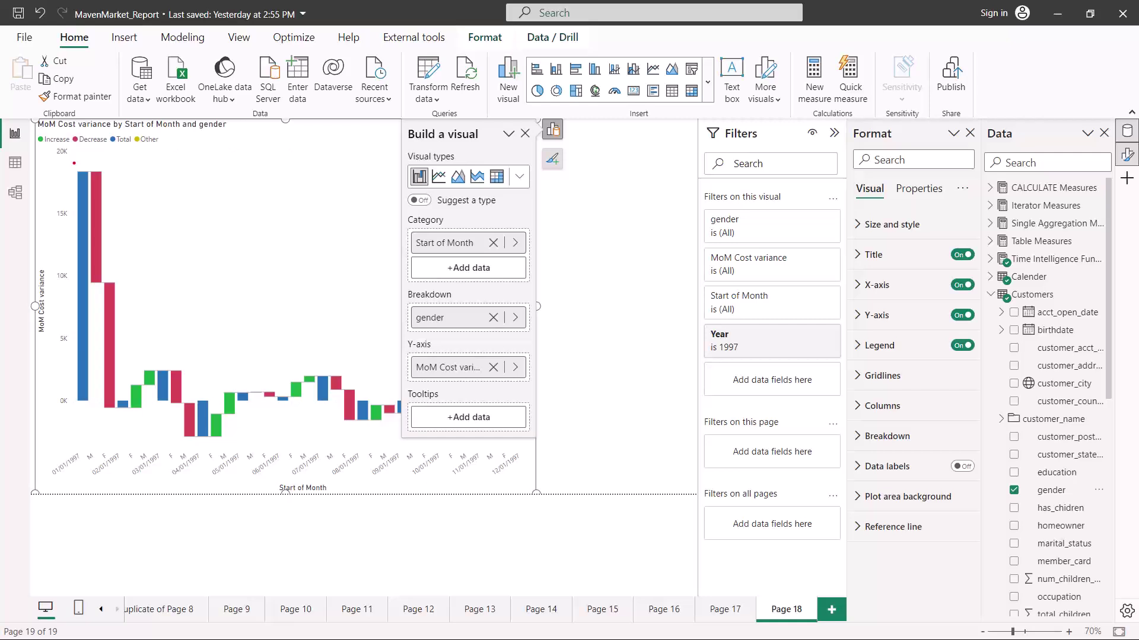
mouse_move(70, 163)
left_mouse_down()
mouse_move(142, 368)
mouse_move(149, 451)
left_mouse_up()
left_click_drag(60, 151, 147, 491)
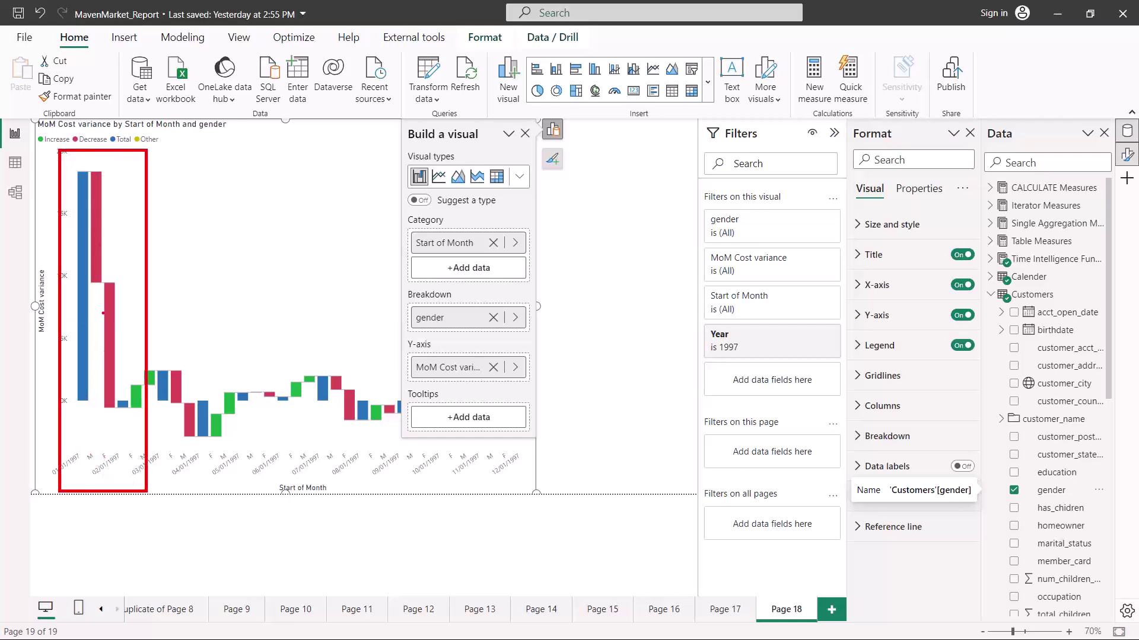
left_click_drag(88, 462, 105, 462)
left_click_drag(120, 352, 164, 423)
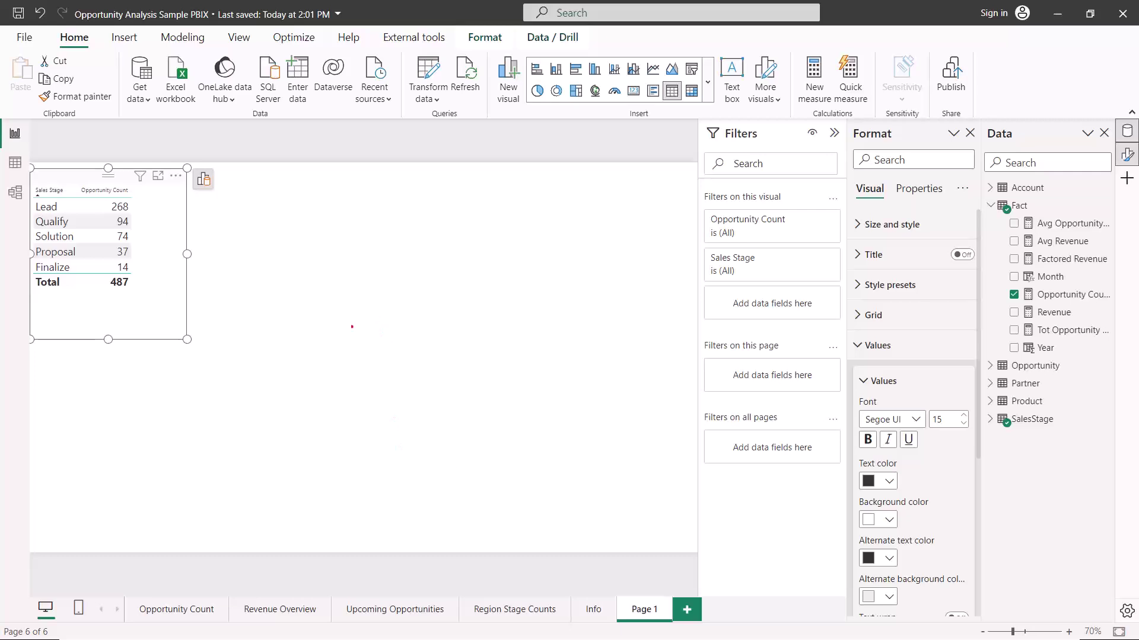
left_click_drag(76, 24, 332, 25)
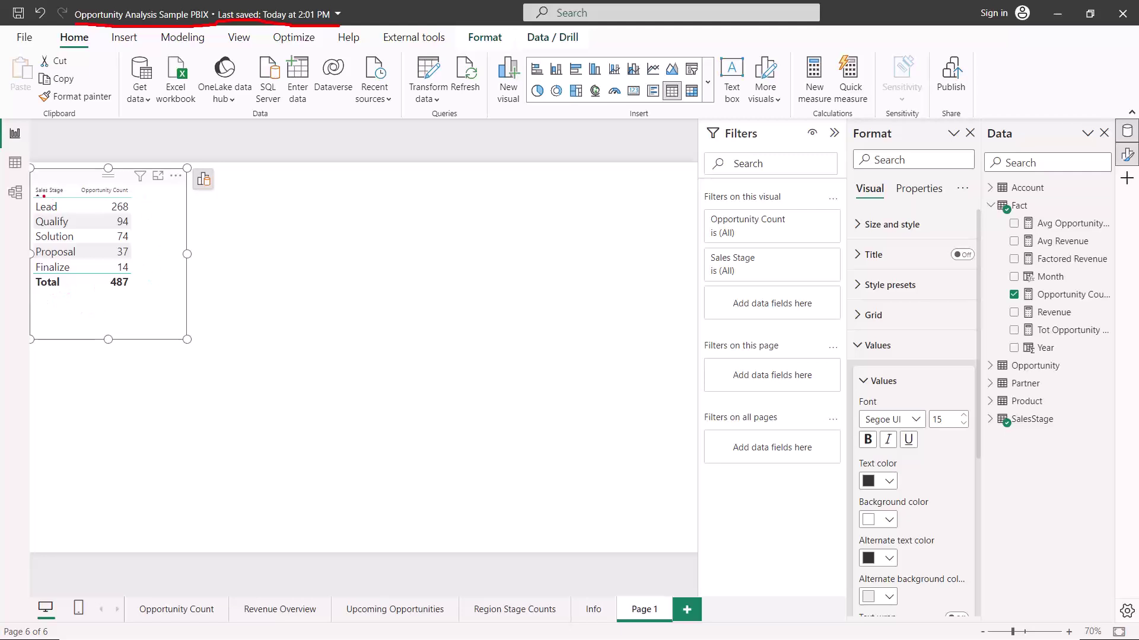
left_click_drag(54, 196, 110, 196)
mouse_move(36, 228)
left_mouse_down()
mouse_move(51, 242)
mouse_move(71, 241)
mouse_move(43, 256)
mouse_move(67, 257)
mouse_move(65, 275)
left_mouse_up()
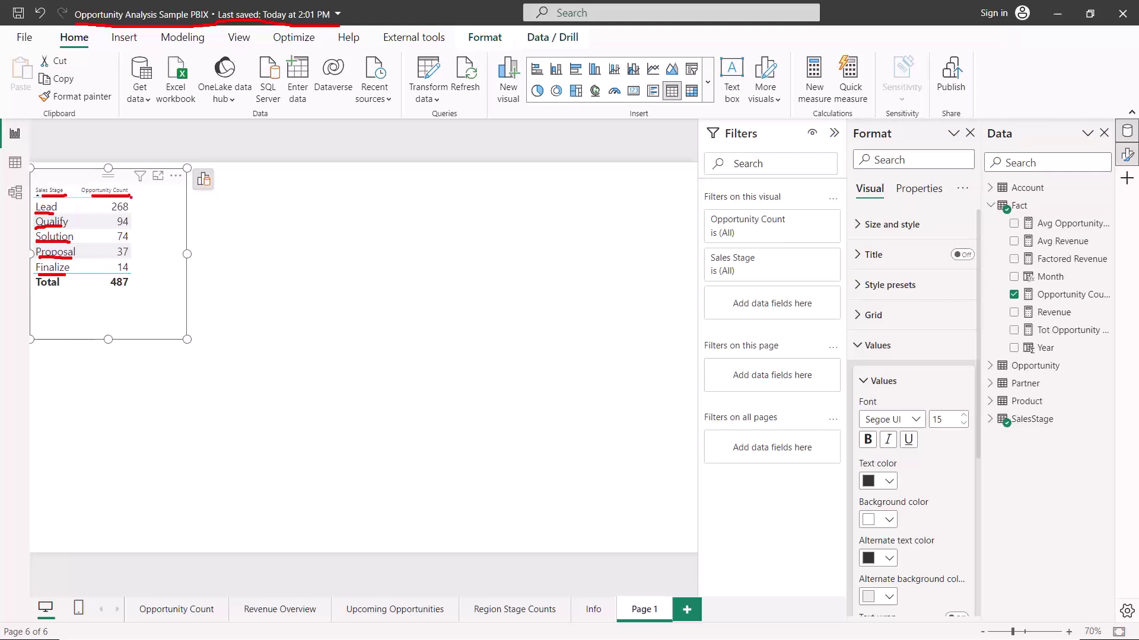
mouse_move(135, 206)
left_mouse_down()
mouse_move(148, 203)
mouse_move(144, 240)
mouse_move(155, 237)
mouse_move(149, 275)
mouse_move(167, 268)
left_mouse_up()
key("Escape")
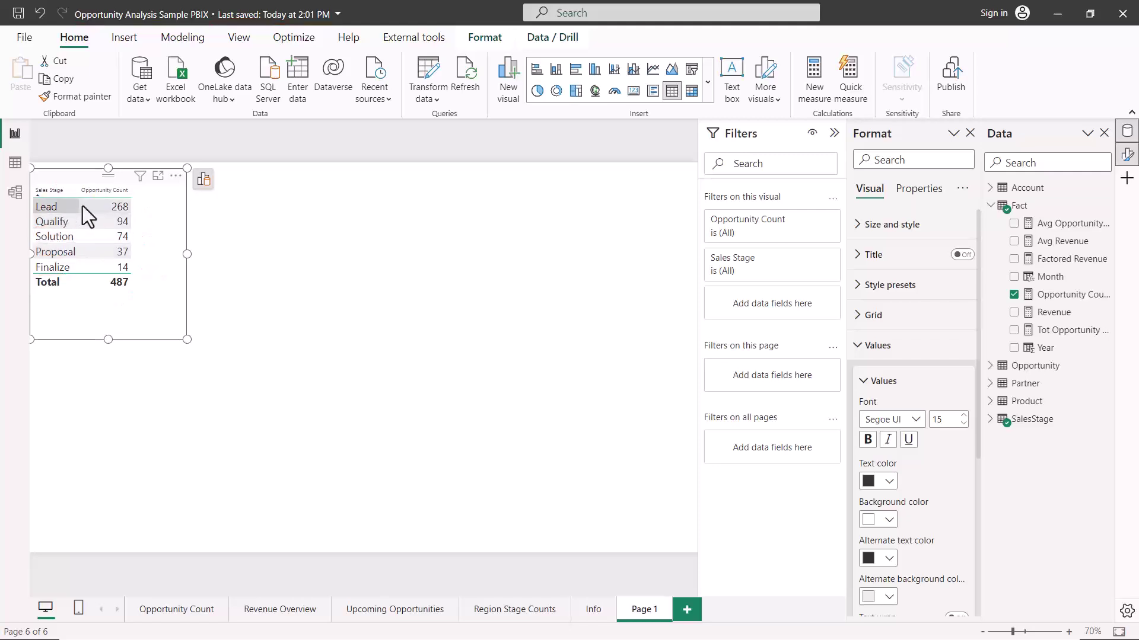
Convert the table of Opportunity Count by Sales Stage into a funnel chart and enlarge it on the page.
left_click(707, 82)
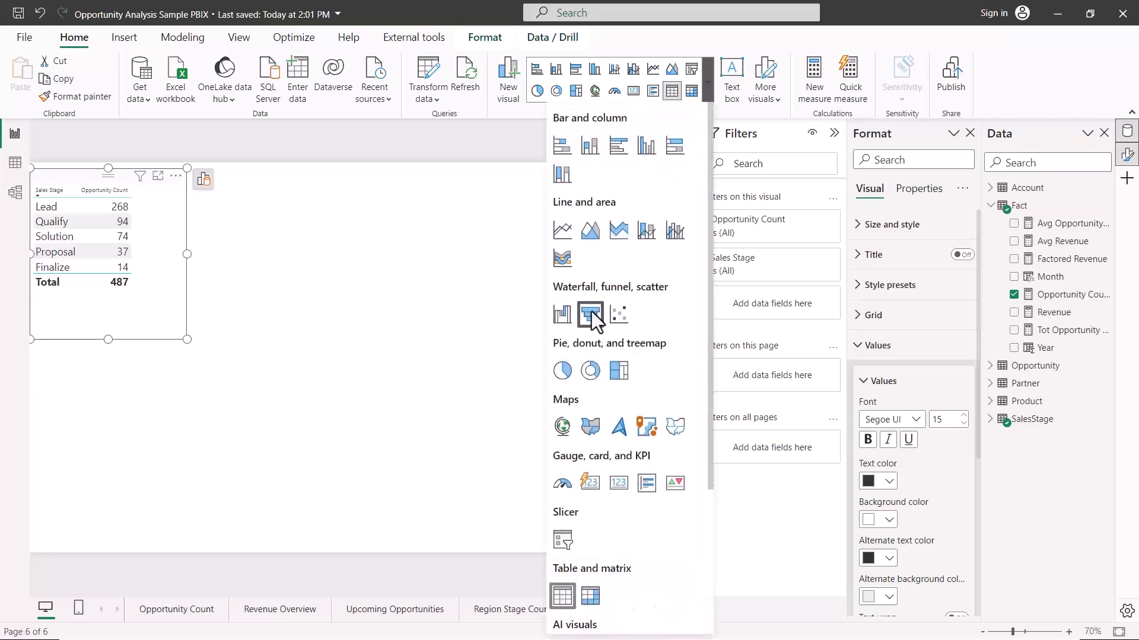
key("Escape")
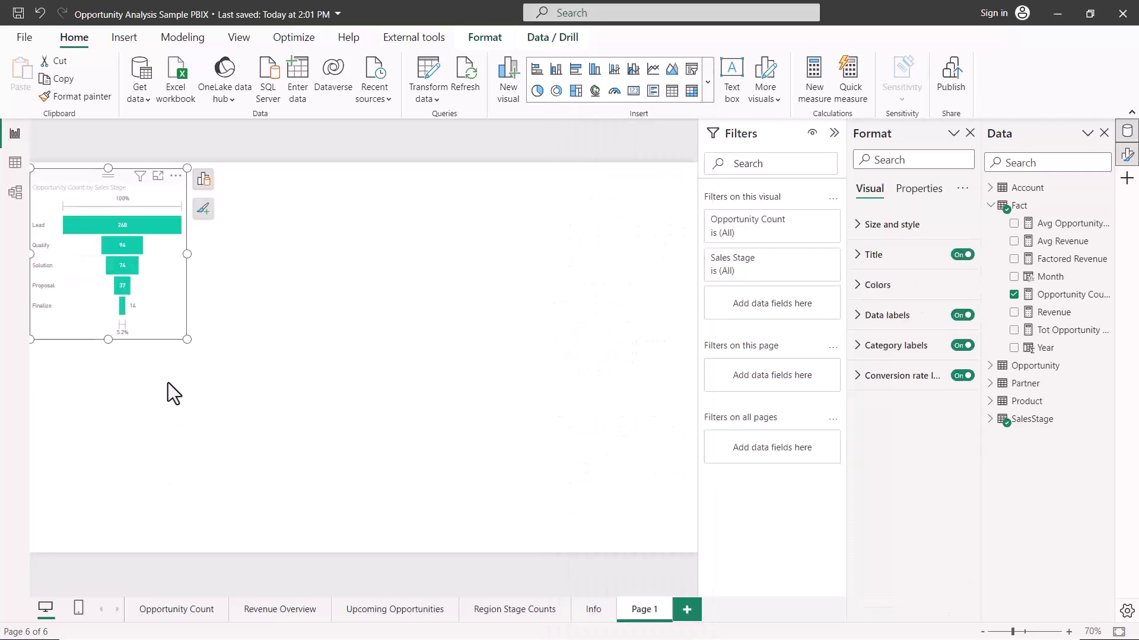
left_click_drag(186, 339, 425, 525)
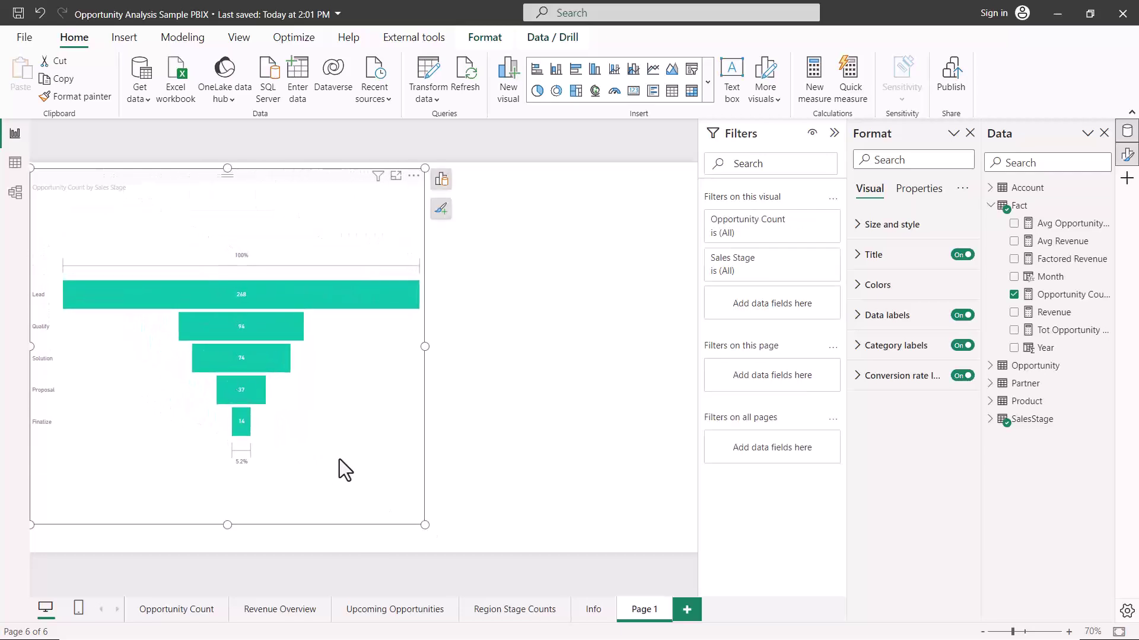
Inspect the details of the Lead stage bar in the funnel chart and compare it with the following stages.
mouse_move(172, 290)
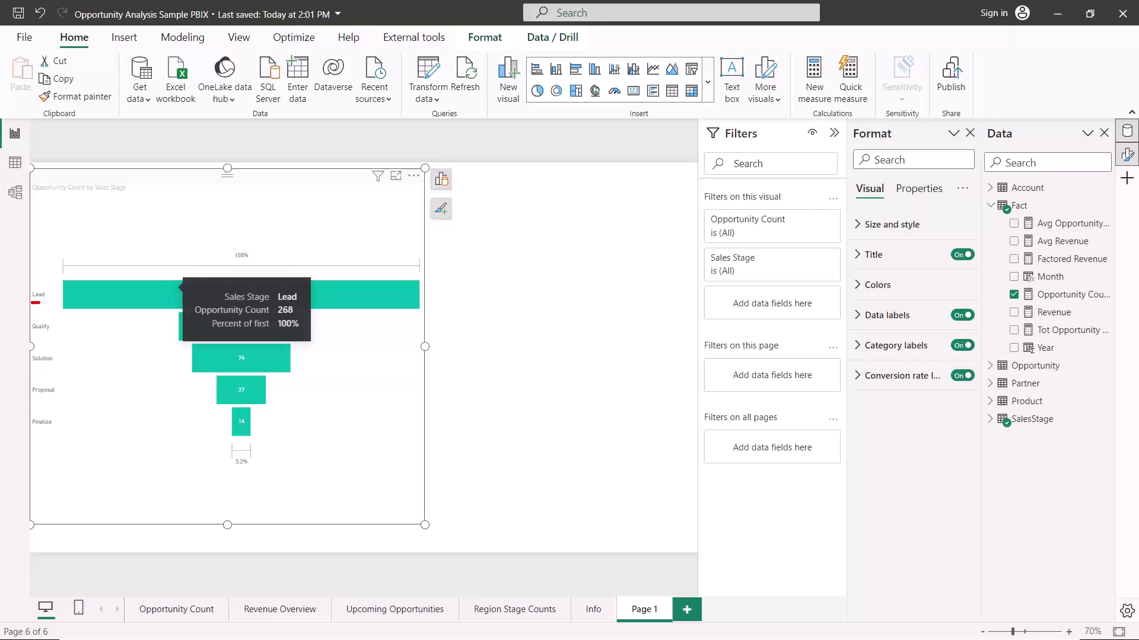
mouse_move(36, 336)
left_mouse_down()
mouse_move(46, 335)
mouse_move(59, 401)
left_mouse_up()
left_click_drag(421, 292, 240, 490)
left_click_drag(53, 271, 213, 486)
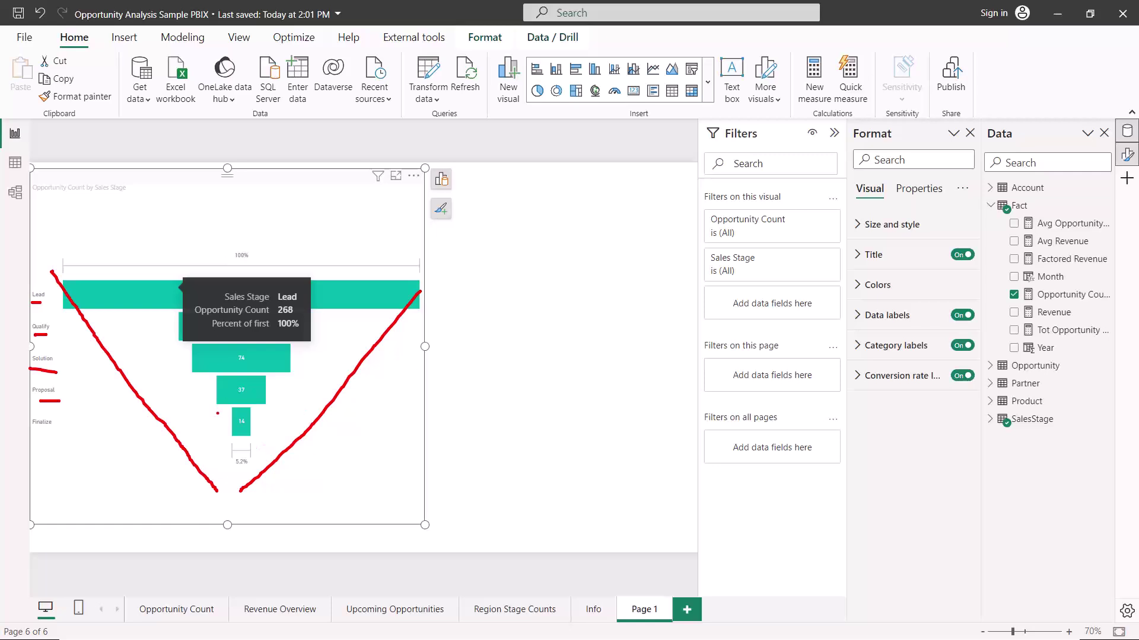
key("Escape")
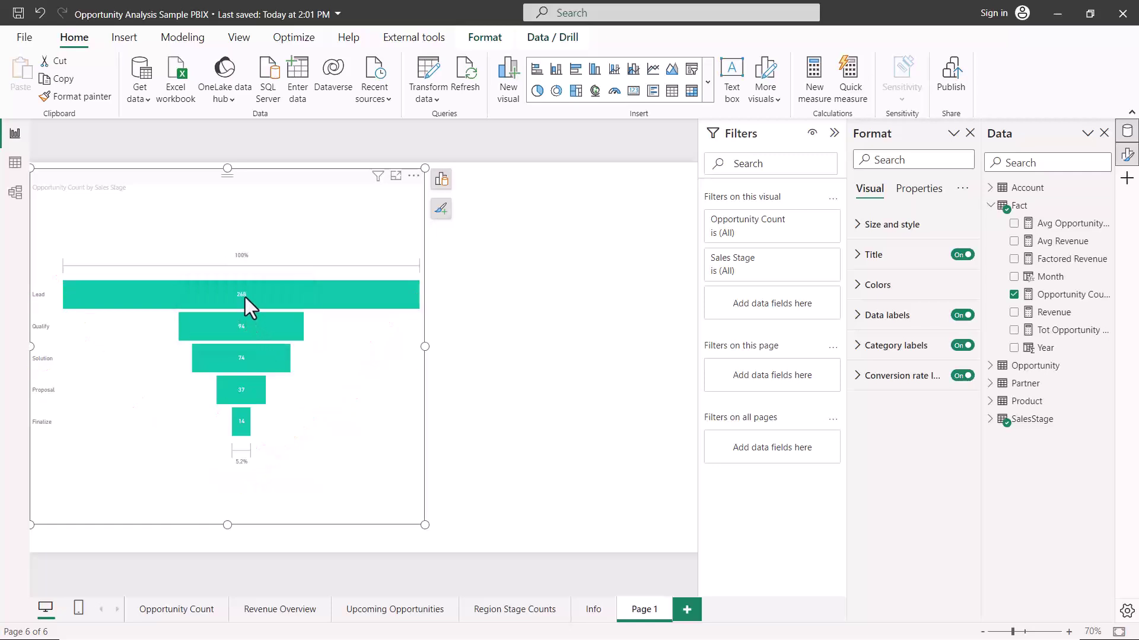
mouse_move(244, 295)
mouse_move(234, 300)
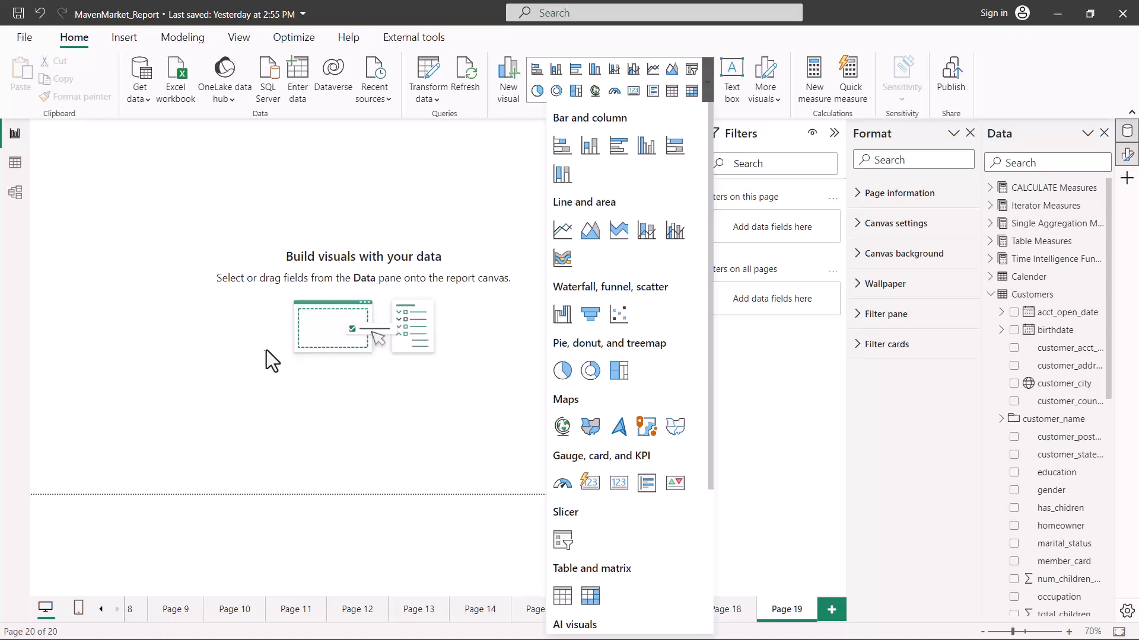
Insert a scatter chart on the blank Page 19 and enlarge it.
left_click(618, 314)
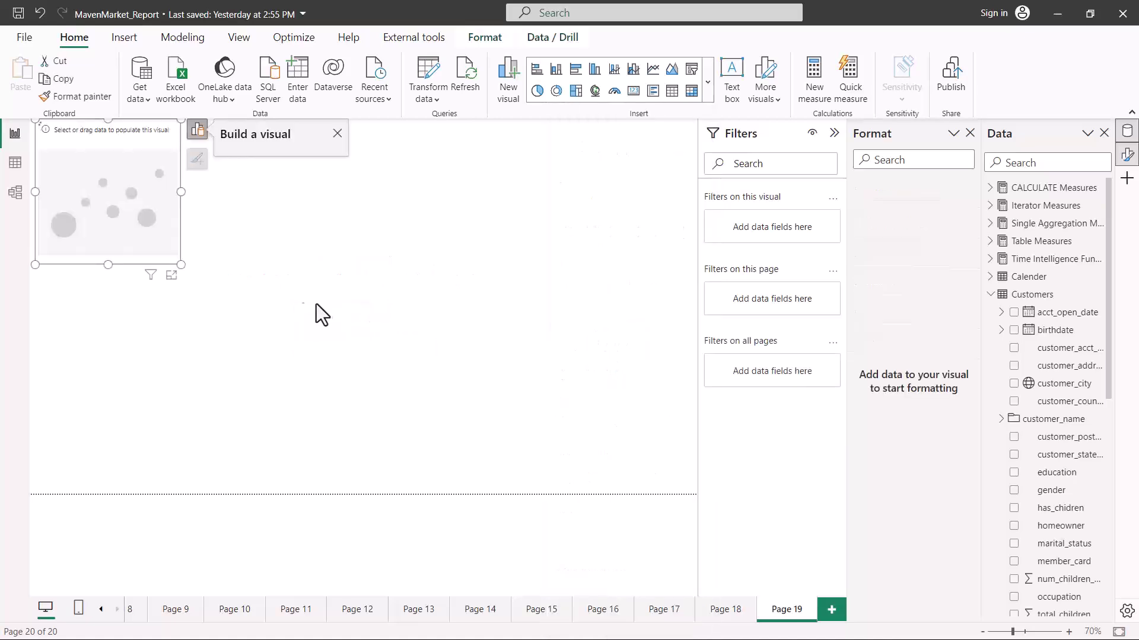
left_click_drag(180, 264, 366, 448)
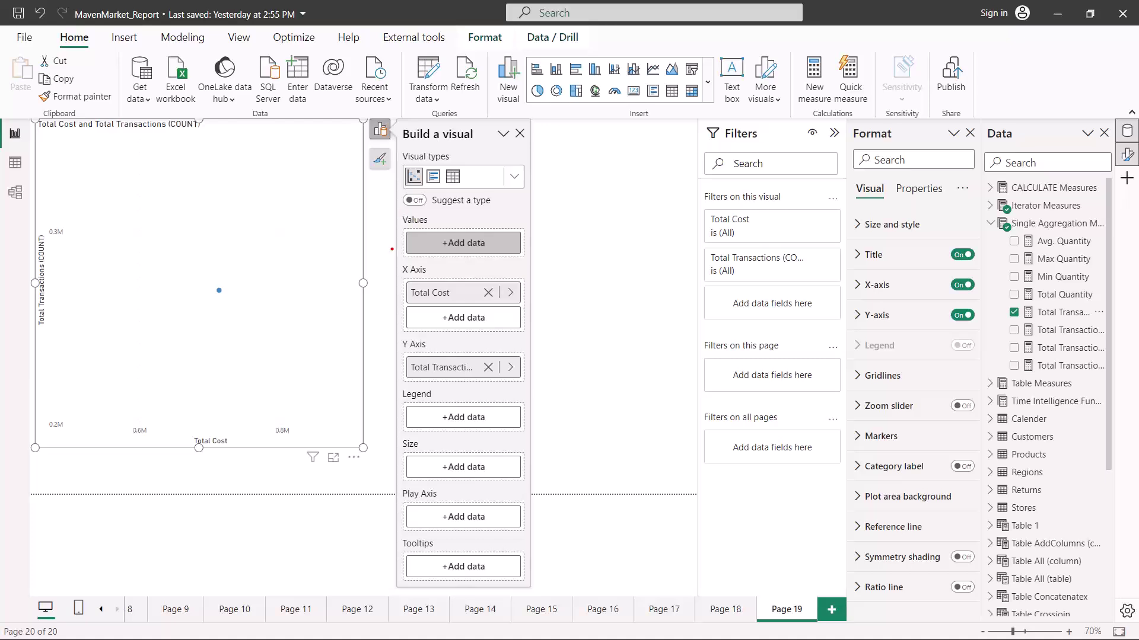
left_click_drag(394, 258, 527, 394)
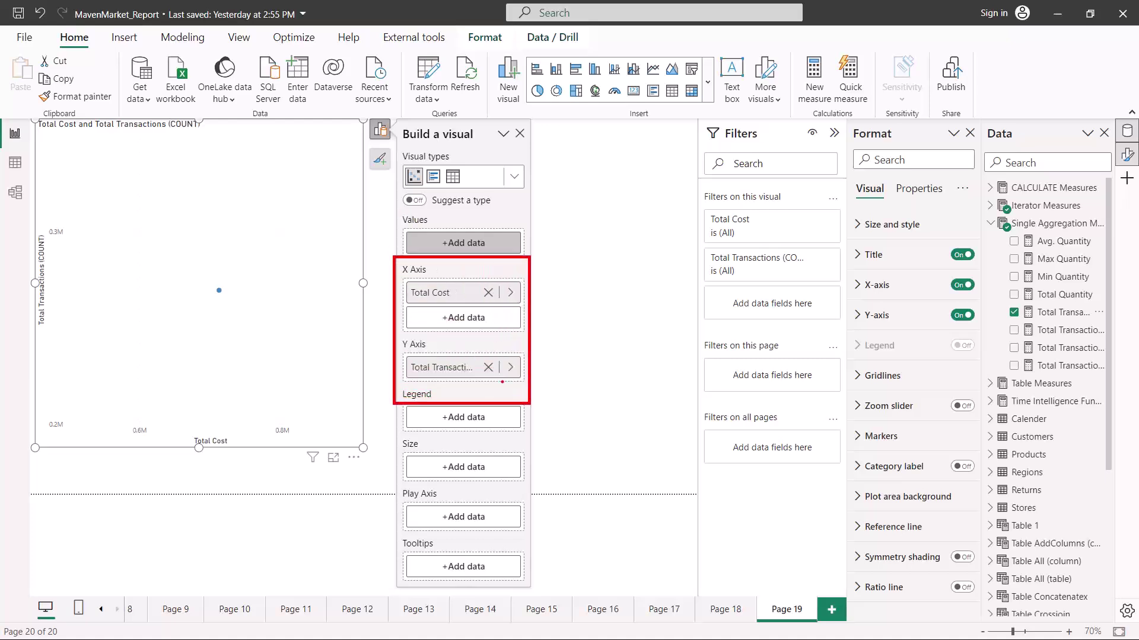
left_click_drag(413, 299, 442, 301)
left_click_drag(233, 458, 261, 437)
left_click_drag(417, 380, 458, 376)
left_click_drag(49, 243, 57, 334)
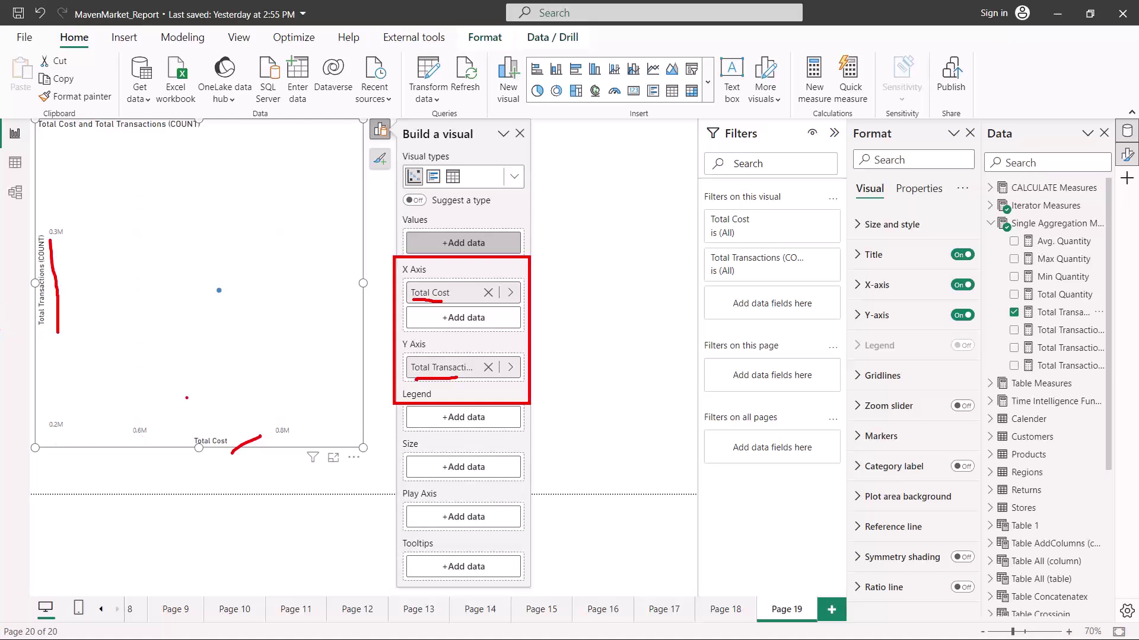
mouse_move(223, 279)
left_mouse_down()
mouse_move(208, 275)
mouse_move(204, 299)
left_mouse_up()
mouse_move(221, 303)
left_mouse_down()
mouse_move(234, 295)
mouse_move(228, 277)
left_mouse_up()
left_click_drag(209, 299, 239, 293)
key("Escape")
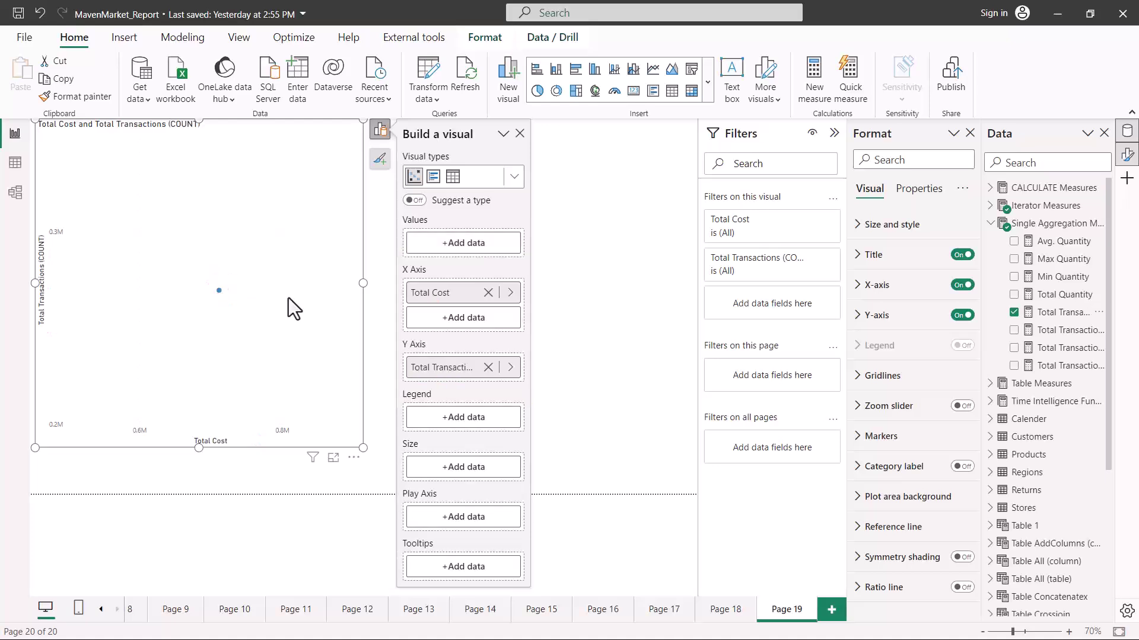
Add sales_region from the Regions table to the Values of the scatter chart and inspect the resulting points.
left_click(991, 224)
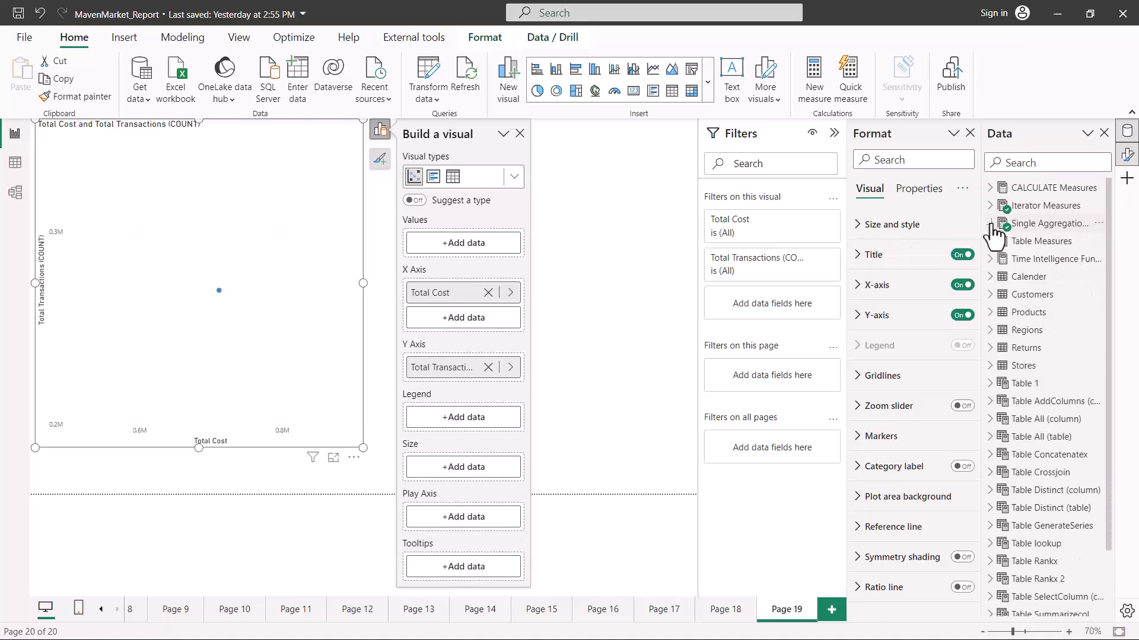
left_click(990, 330)
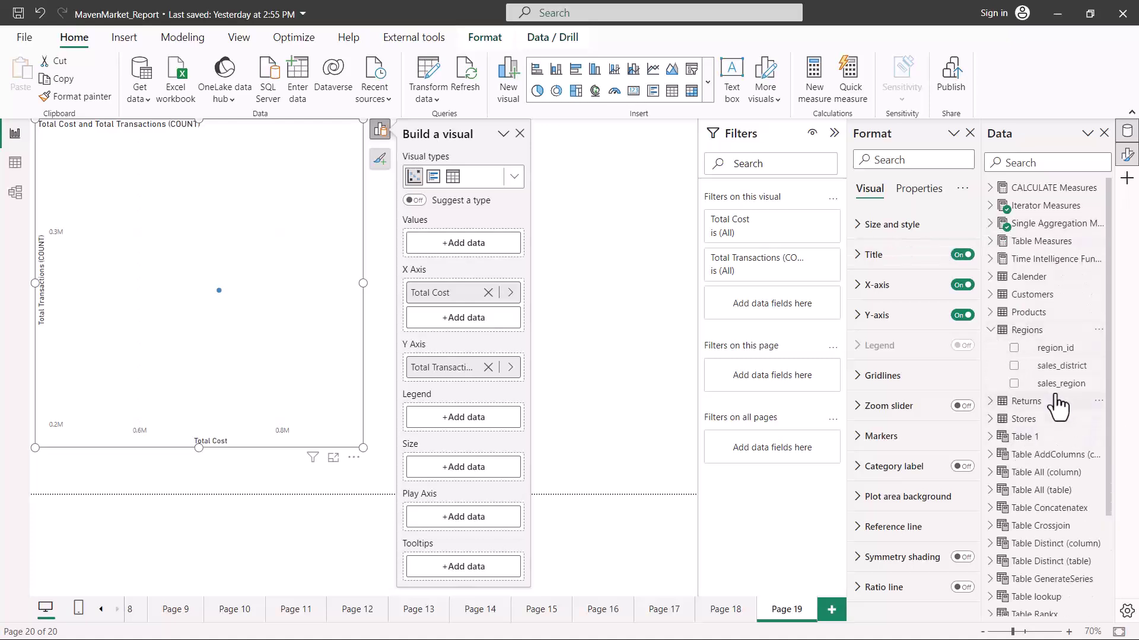
left_click_drag(1061, 386, 476, 240)
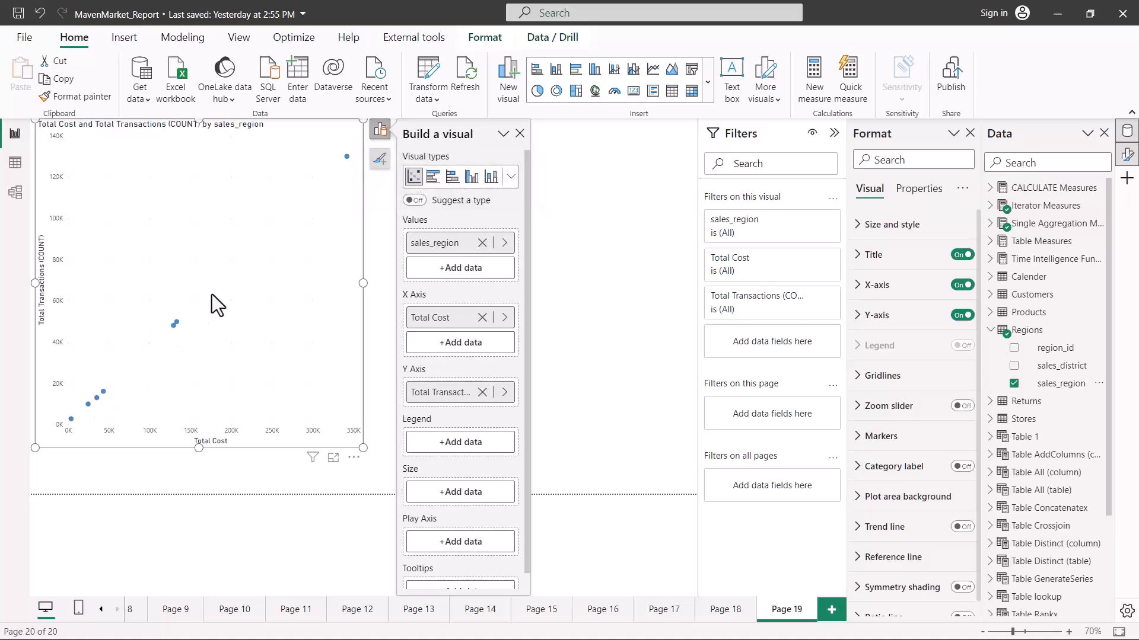
mouse_move(348, 158)
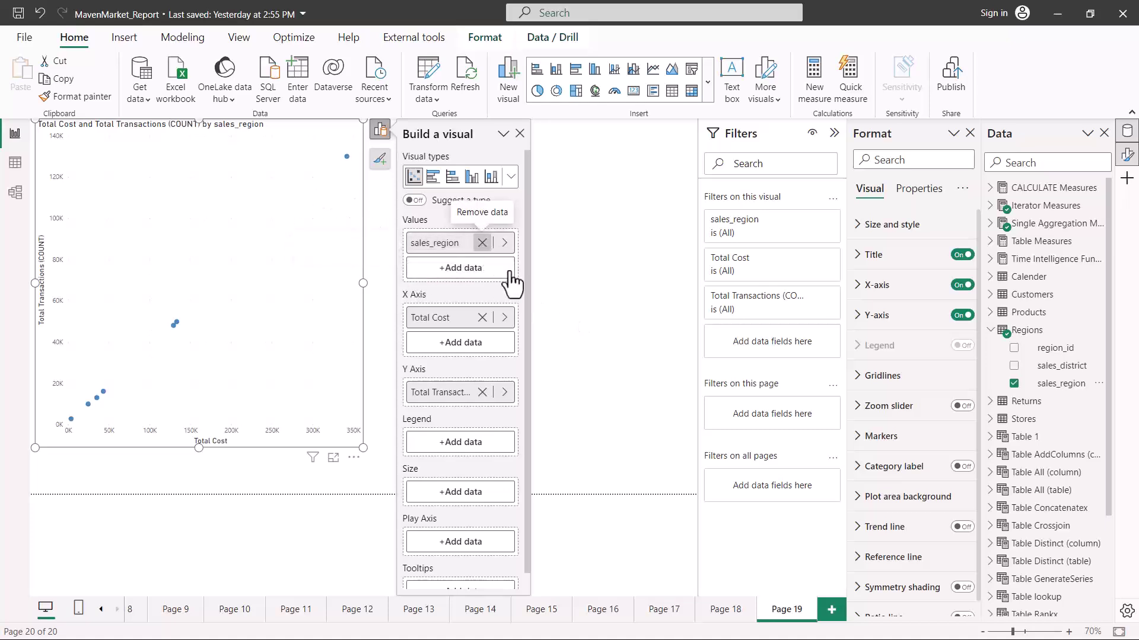
Remove sales_region from the scatter chart's Values and assign it as the Legend instead.
left_click(482, 243)
left_click_drag(1061, 386, 472, 415)
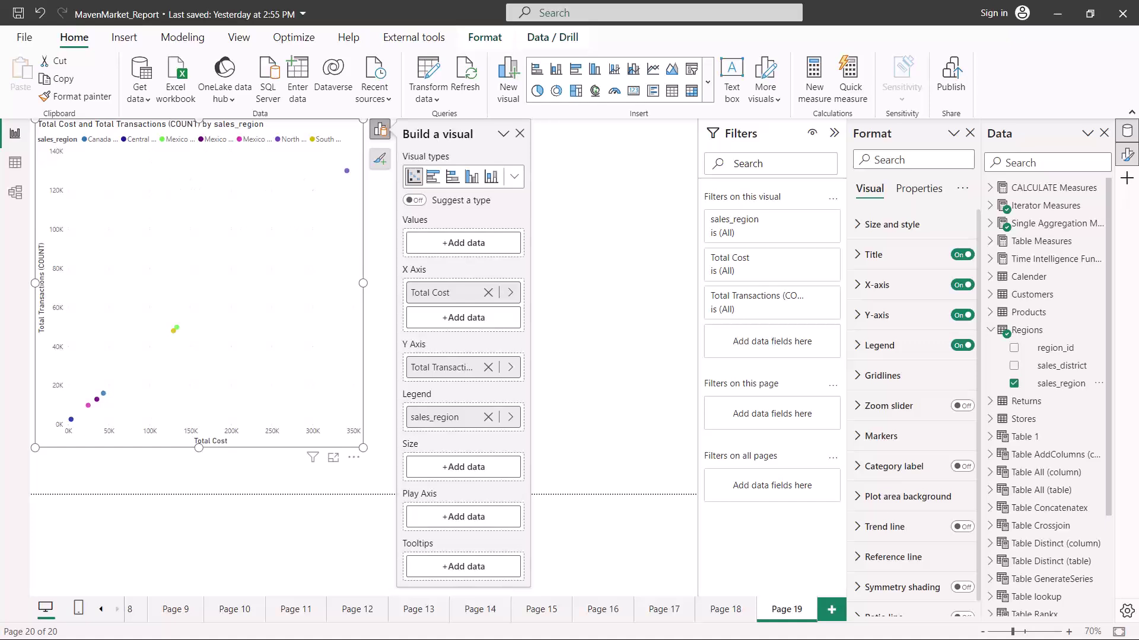
mouse_move(358, 161)
left_mouse_down()
mouse_move(341, 158)
mouse_move(343, 182)
mouse_move(354, 183)
left_mouse_up()
mouse_move(172, 317)
left_mouse_down()
mouse_move(165, 330)
mouse_move(183, 341)
mouse_move(185, 320)
left_mouse_up()
mouse_move(41, 131)
left_mouse_down()
mouse_move(44, 148)
mouse_move(353, 147)
left_mouse_up()
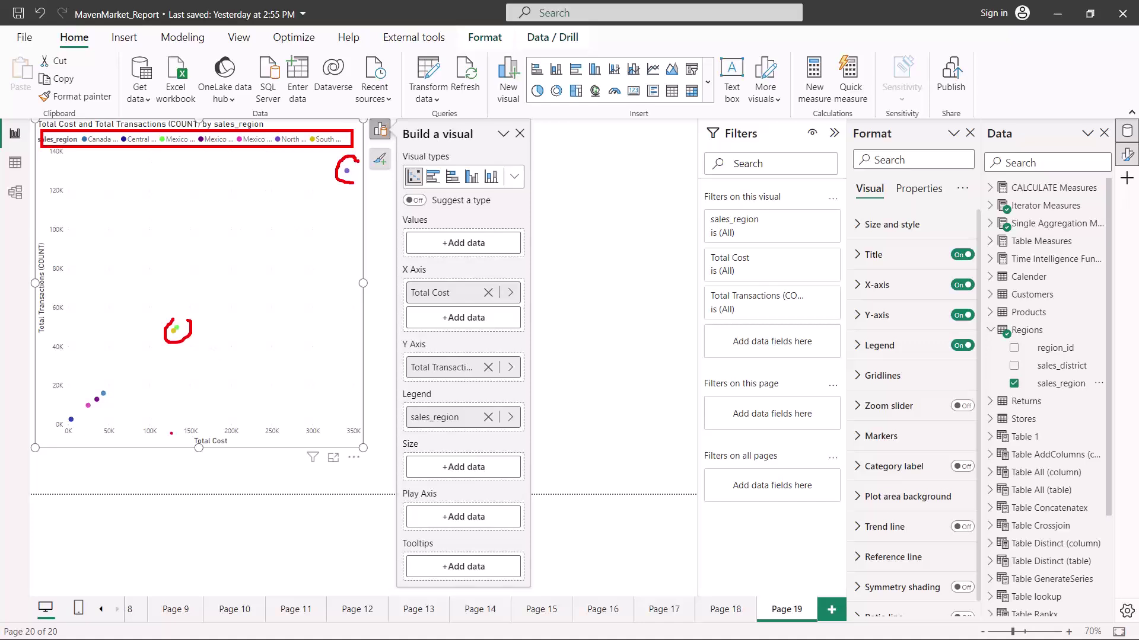
left_click_drag(201, 458, 273, 432)
left_click_drag(53, 264, 54, 341)
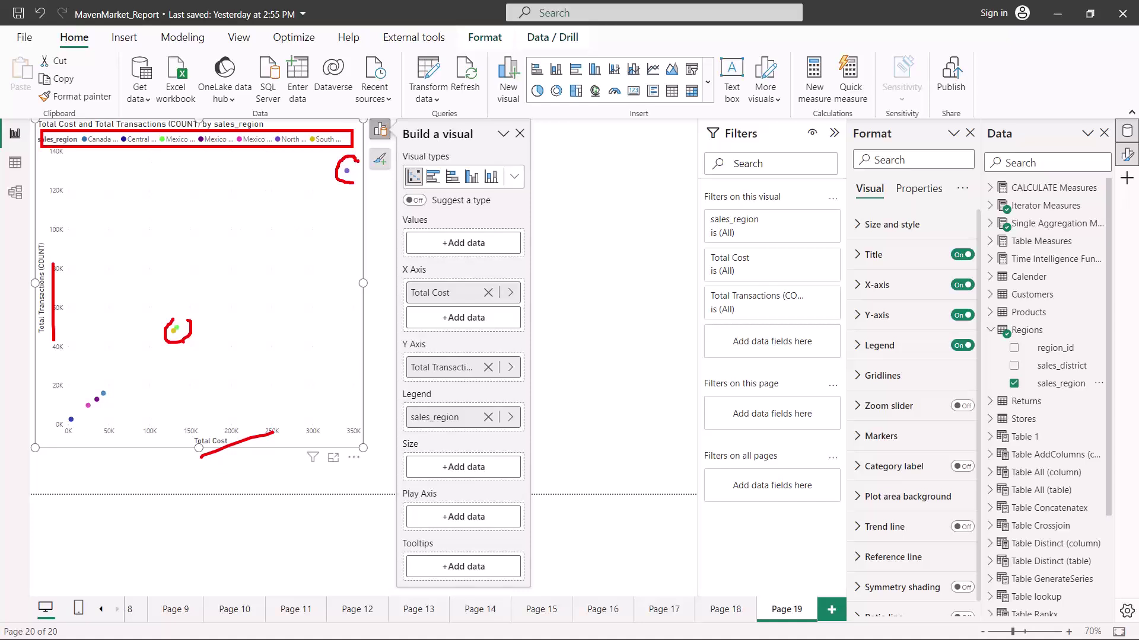
key("Escape")
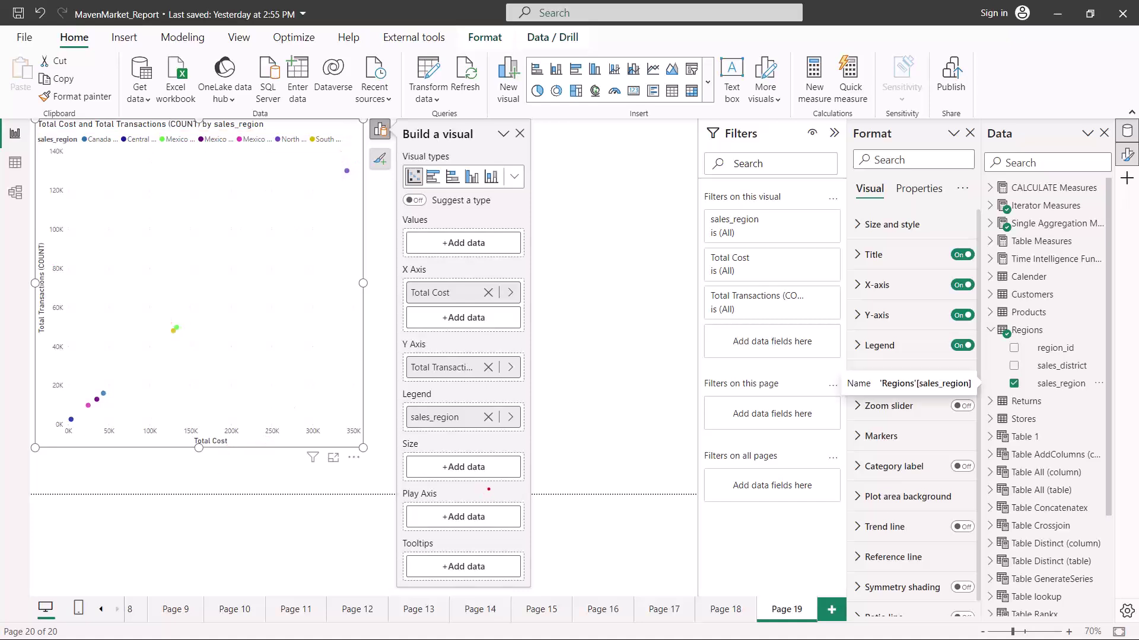
mouse_move(401, 435)
left_mouse_down()
mouse_move(452, 477)
mouse_move(532, 490)
left_mouse_up()
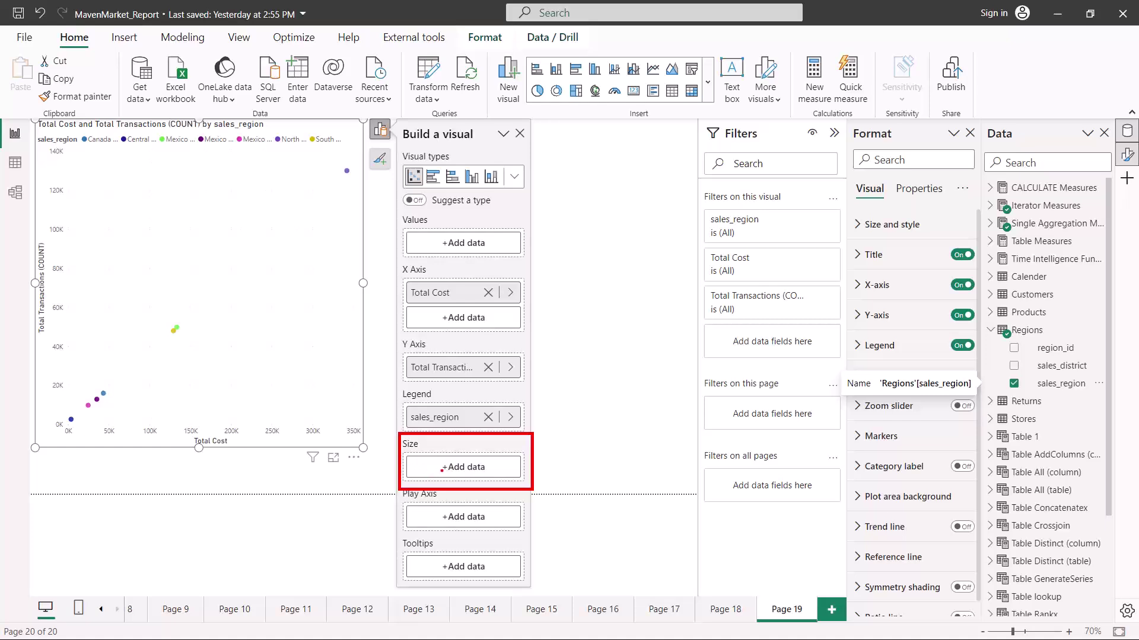
Add the Total Quantity measure from the single aggregation measures as the Size of the scatter chart's bubbles.
left_click(990, 330)
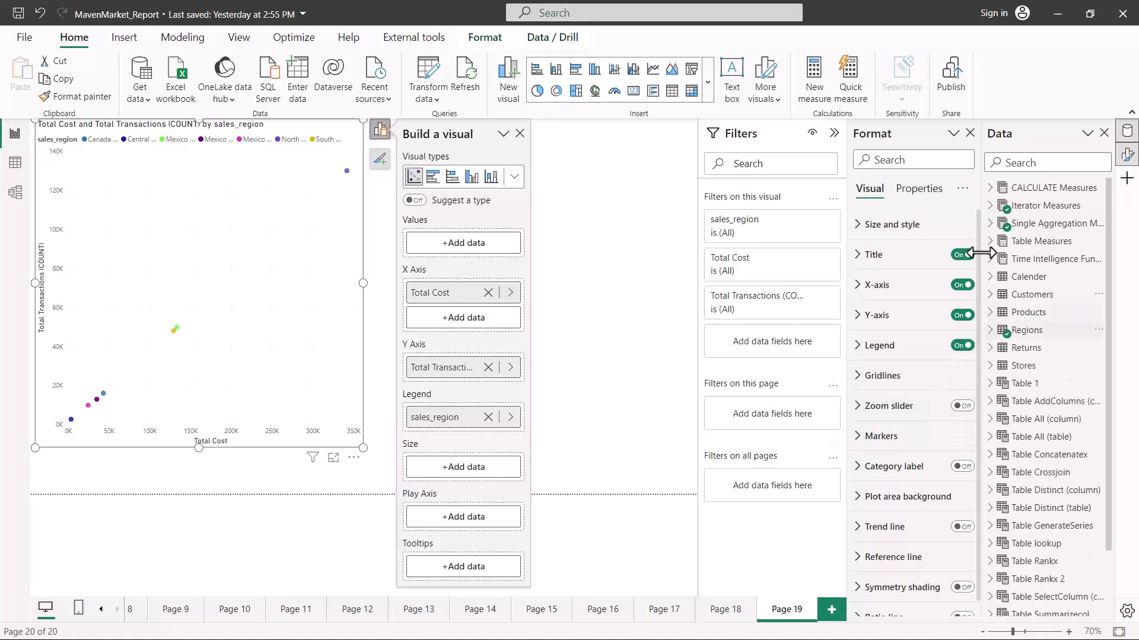
left_click(990, 206)
left_click(990, 206)
left_click(990, 223)
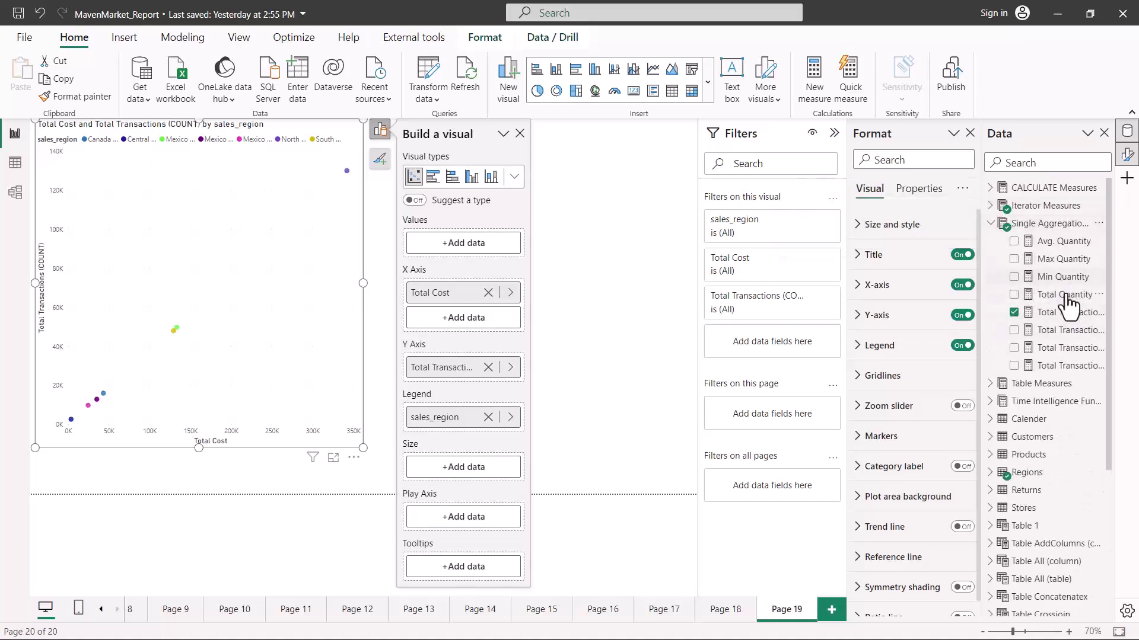
left_click_drag(1065, 295, 478, 463)
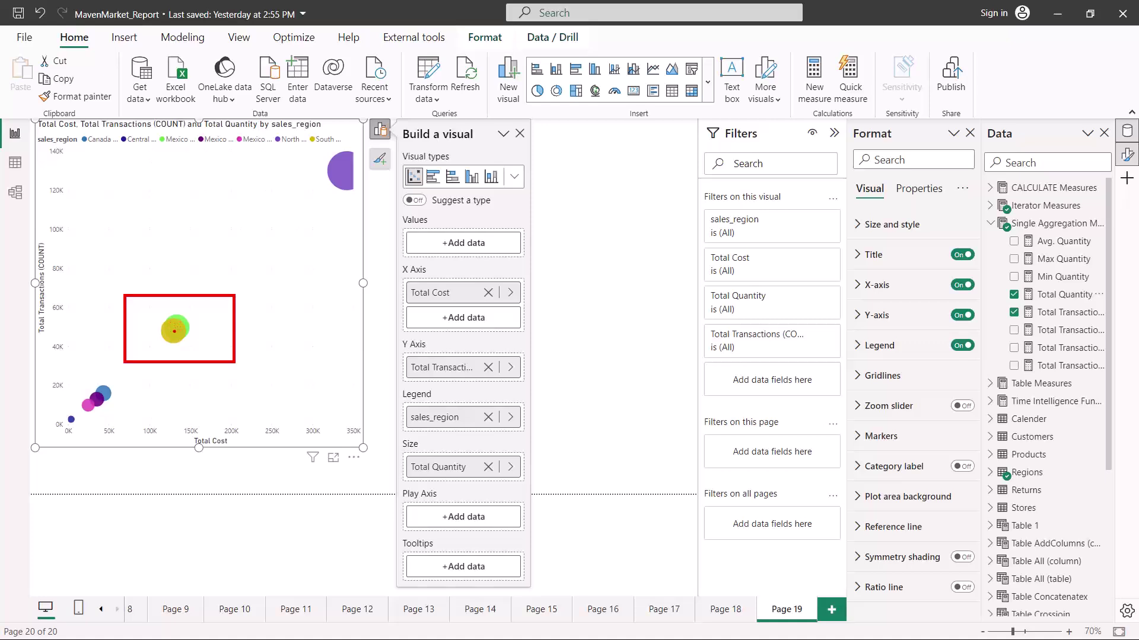
mouse_move(310, 147)
left_mouse_down()
mouse_move(304, 193)
mouse_move(356, 203)
left_mouse_up()
left_click_drag(63, 409, 81, 422)
mouse_move(413, 466)
left_mouse_down()
mouse_move(188, 351)
mouse_move(192, 338)
mouse_move(209, 343)
left_mouse_up()
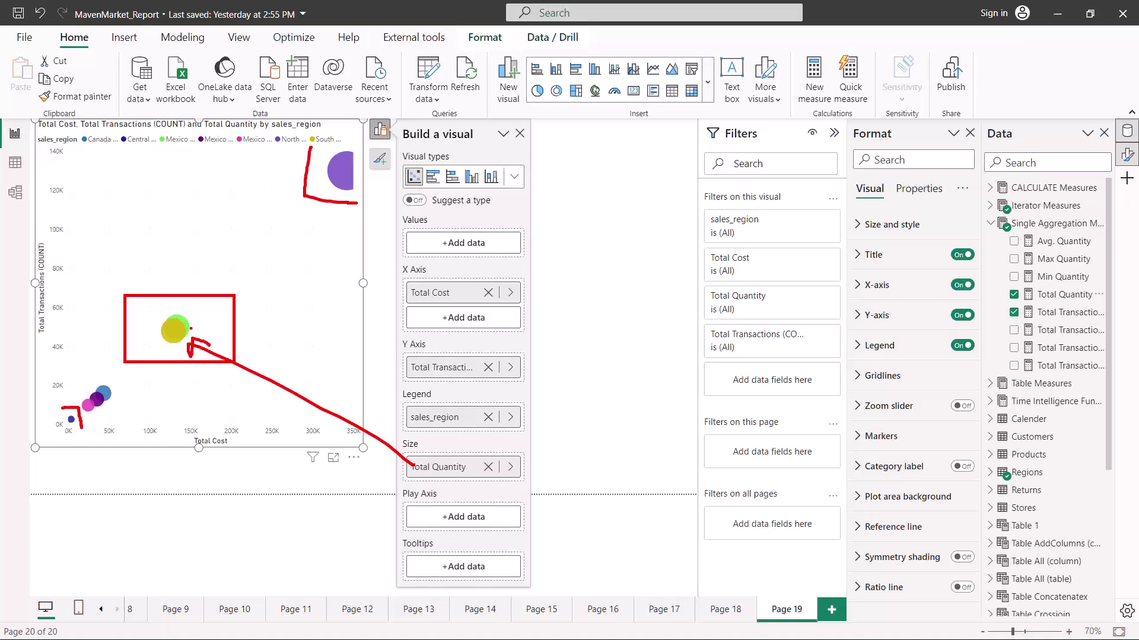
left_click_drag(348, 170, 314, 380)
left_click_drag(64, 425, 386, 458)
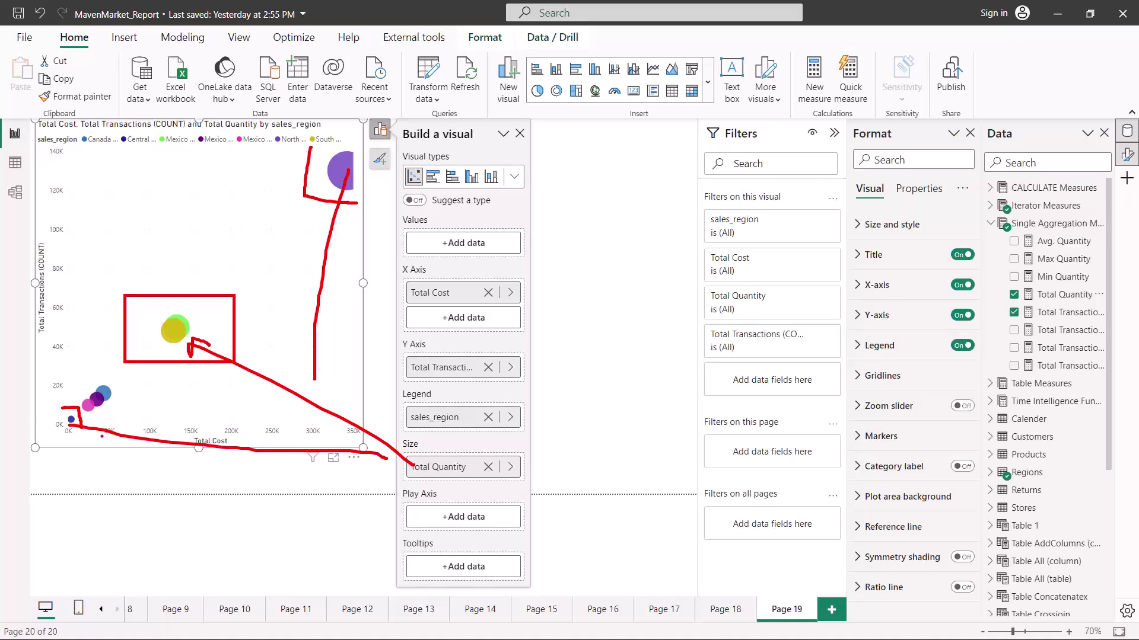
mouse_move(71, 425)
left_mouse_down()
mouse_move(72, 443)
mouse_move(72, 428)
mouse_move(108, 422)
left_mouse_up()
left_click_drag(81, 414, 336, 178)
left_click(301, 210)
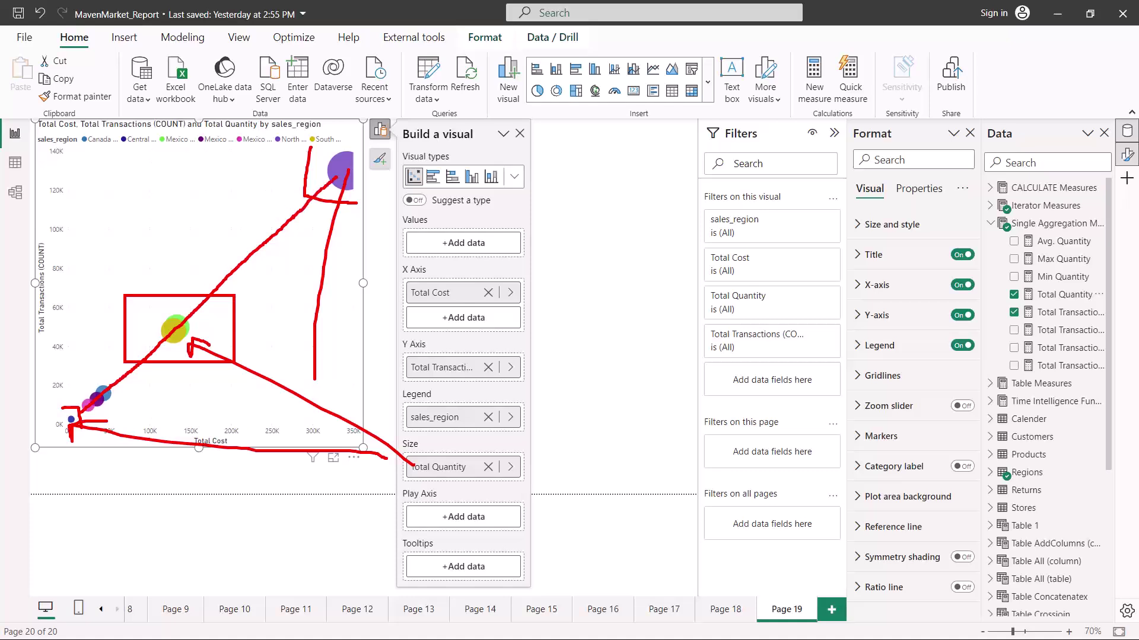
key("Escape")
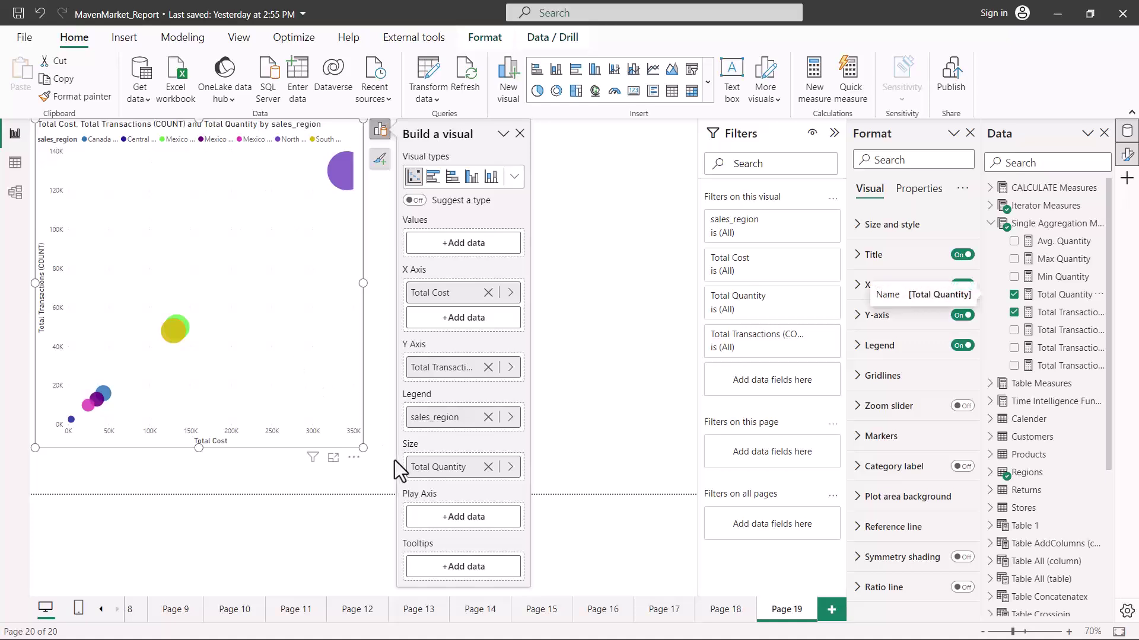
mouse_move(400, 485)
left_mouse_down()
mouse_move(454, 540)
mouse_move(532, 540)
left_mouse_up()
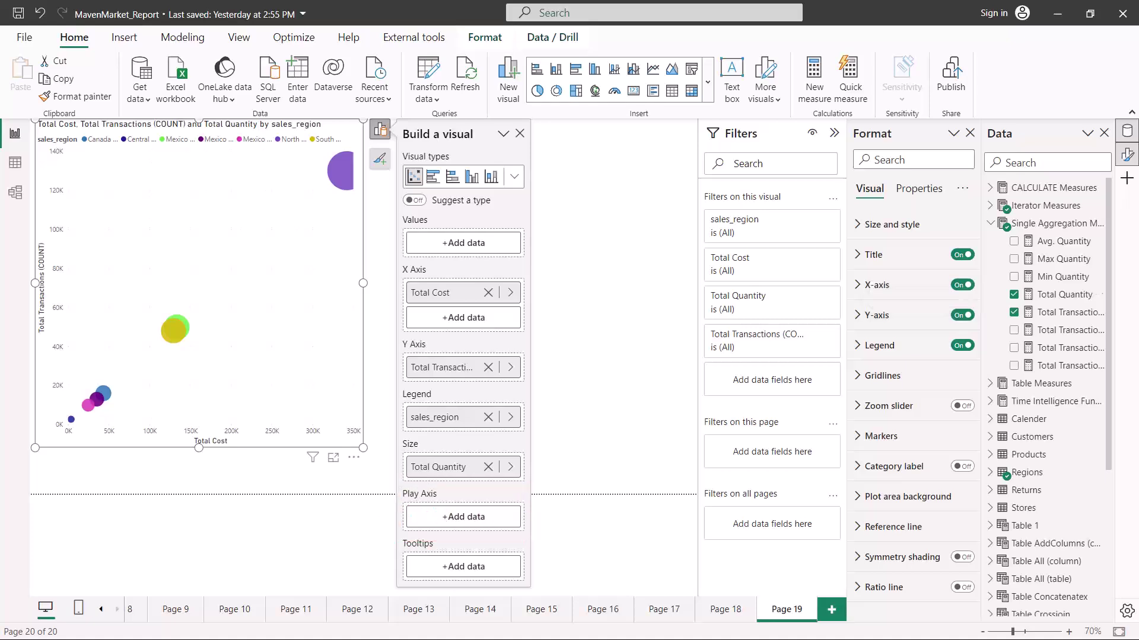
Add Start of Month from the Calender table as the scatter chart's Play Axis and widen the chart on the page.
left_click(990, 223)
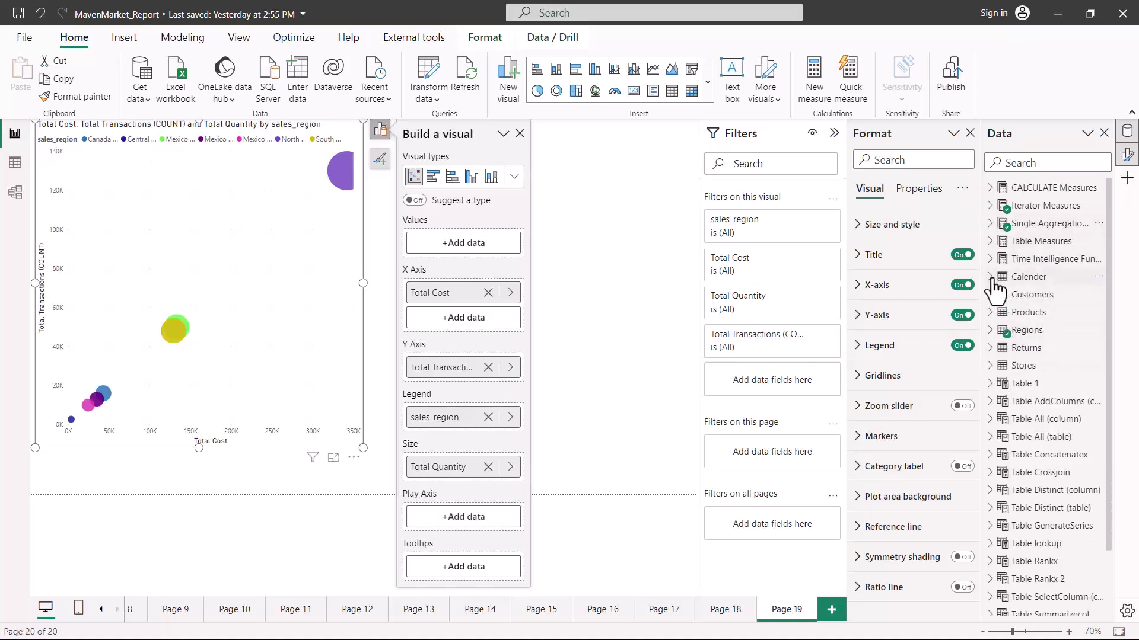
left_click(991, 278)
left_click_drag(1049, 378, 447, 518)
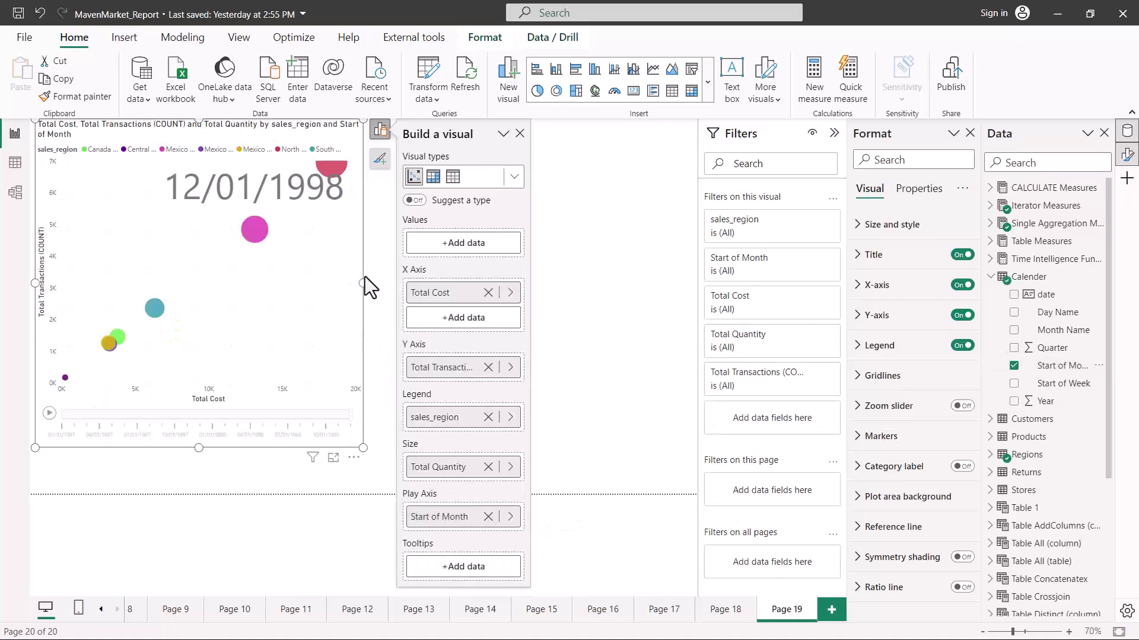
left_click_drag(364, 283, 602, 287)
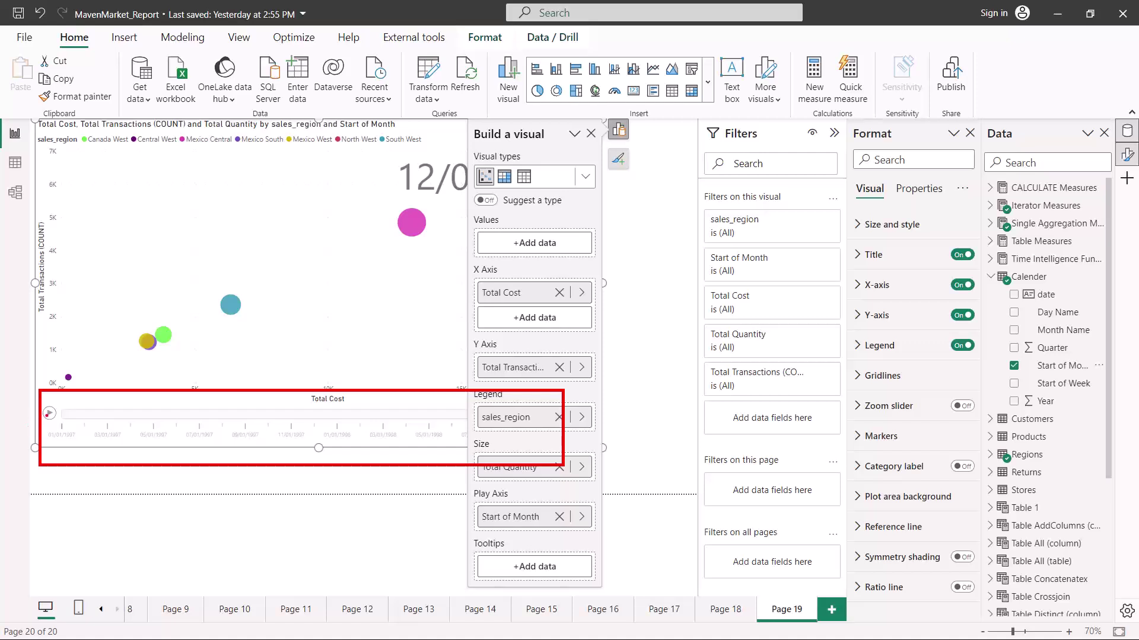
Play the scatter chart's animation over the Start of Month values and view the whole chart unobstructed.
left_click(50, 413)
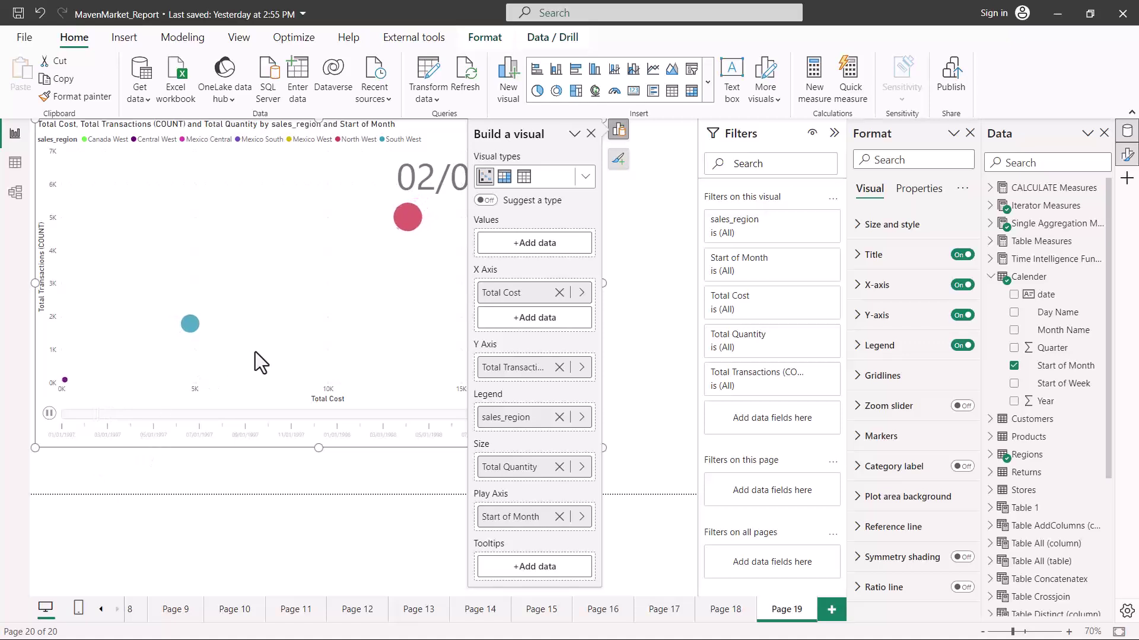
left_click(591, 134)
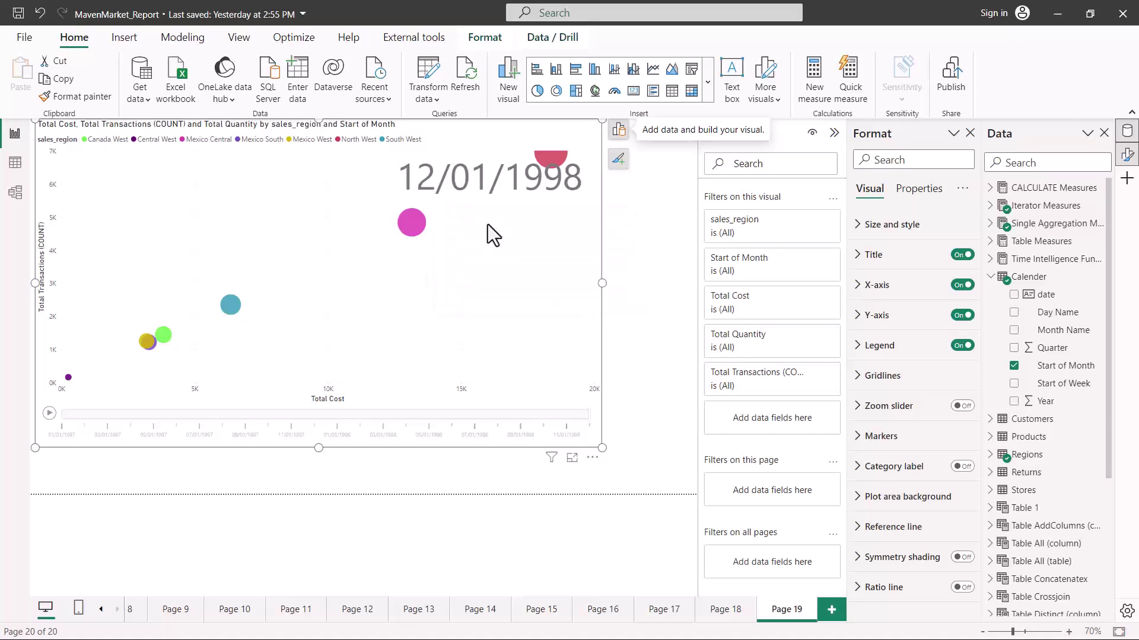
left_click(619, 131)
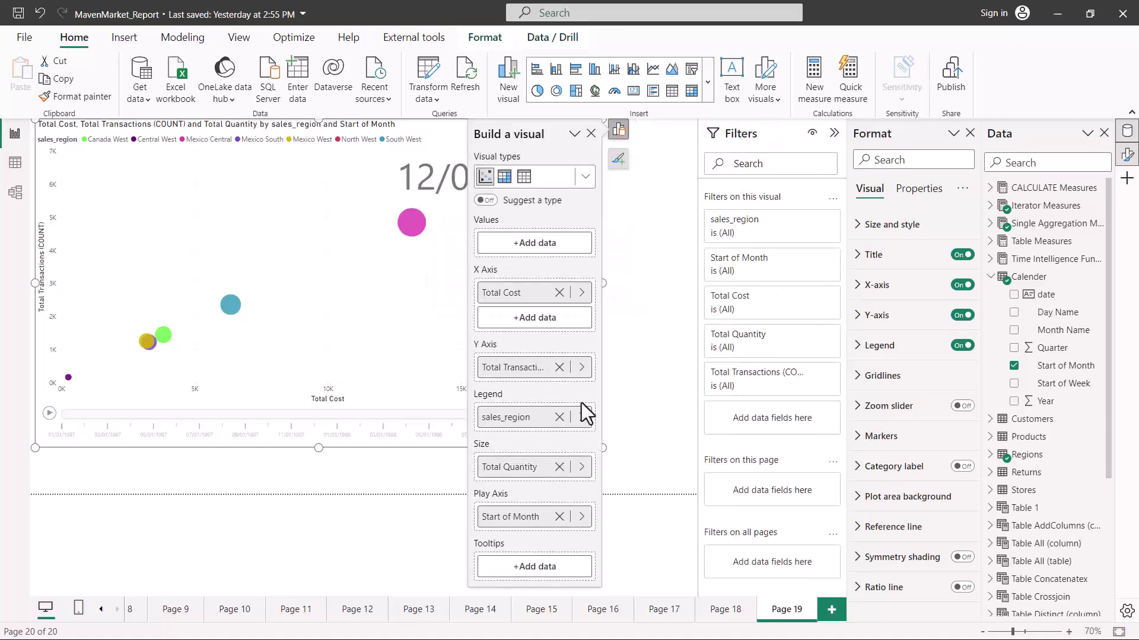